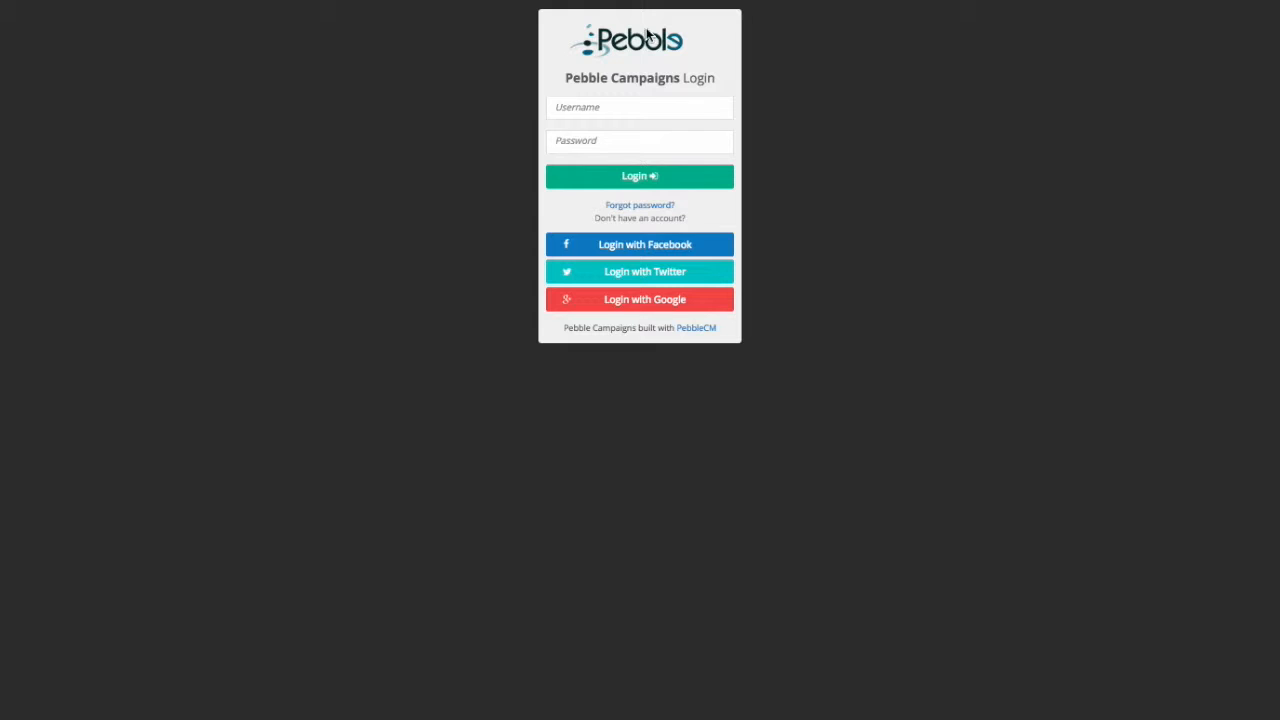
# Step: Log in to Pebble Campaigns with the campaign account's username and password
pyautogui.click(632, 107)
pyautogui.press('Tab')
pyautogui.write('p')
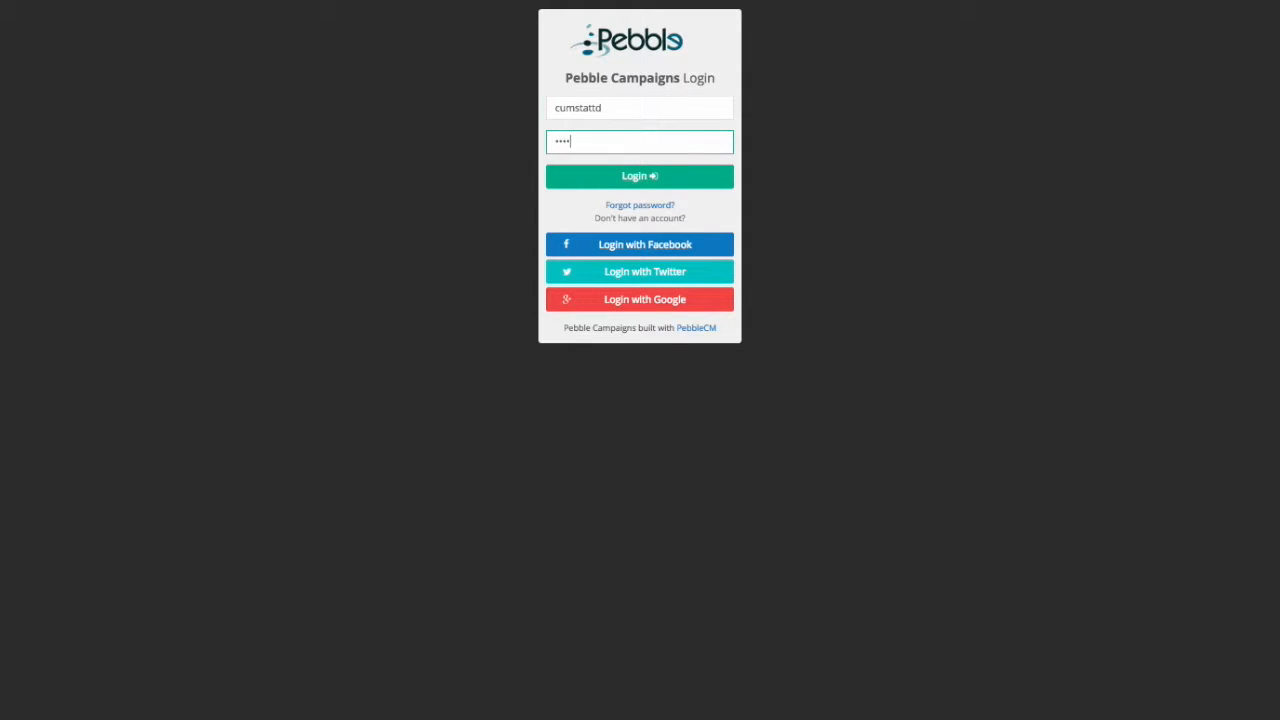
pyautogui.press('Return')
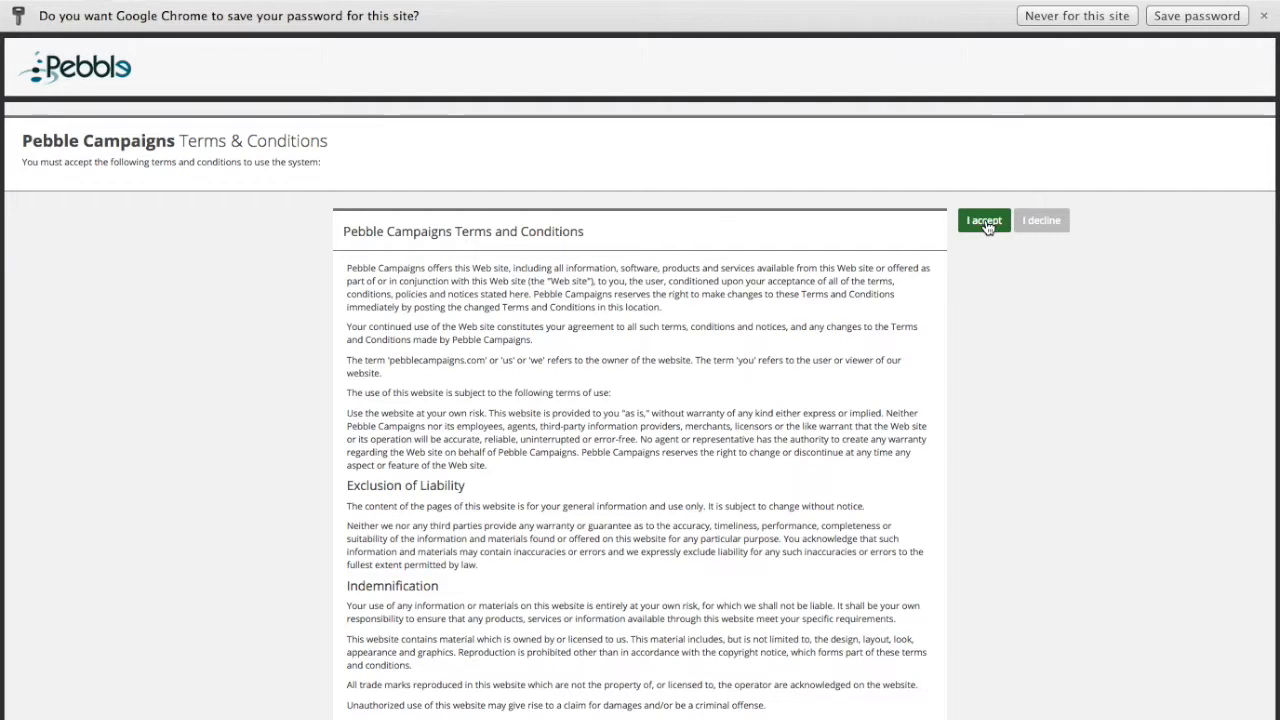
# Step: Accept the Terms & Conditions to open the 2014 MO House District 1 dashboard
pyautogui.click(985, 222)
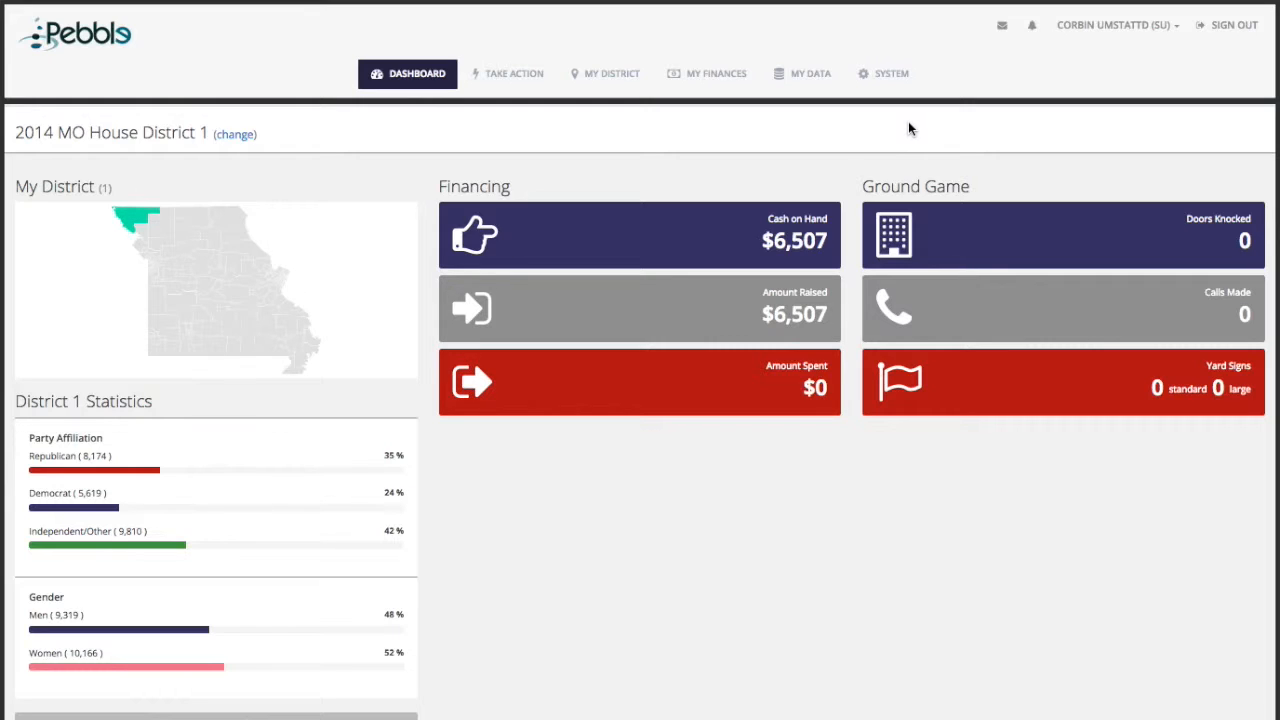
# Step: Go to the Walk Center under TAKE ACTION and start a new walk list
pyautogui.click(511, 77)
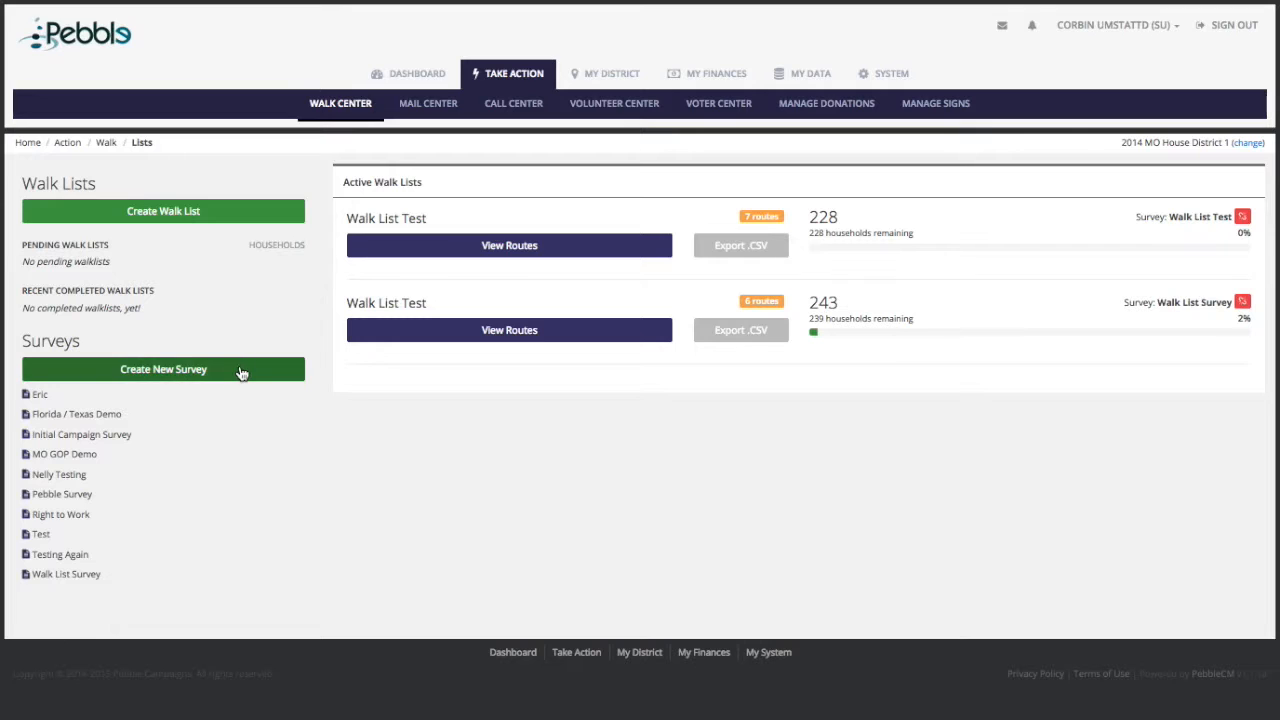
pyautogui.click(159, 216)
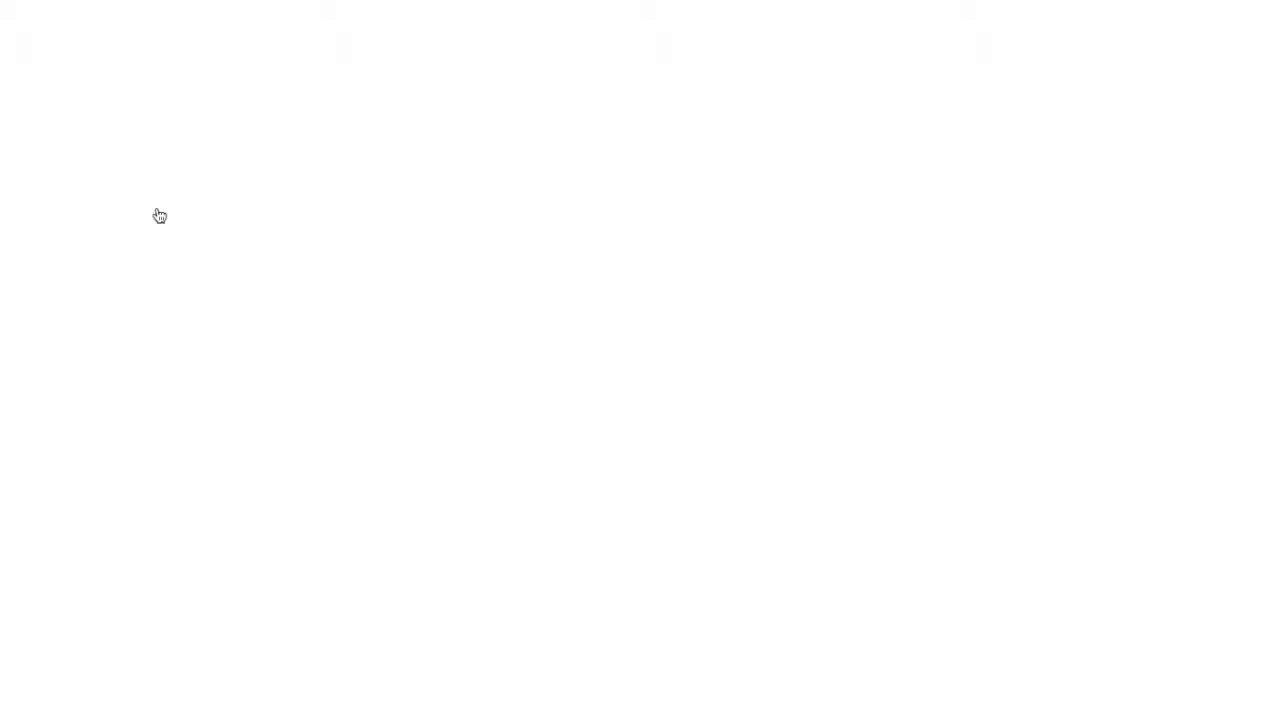
# Step: Name the walk list 'Walk List Test 1' and limit it to Nodaway County
pyautogui.click(264, 220)
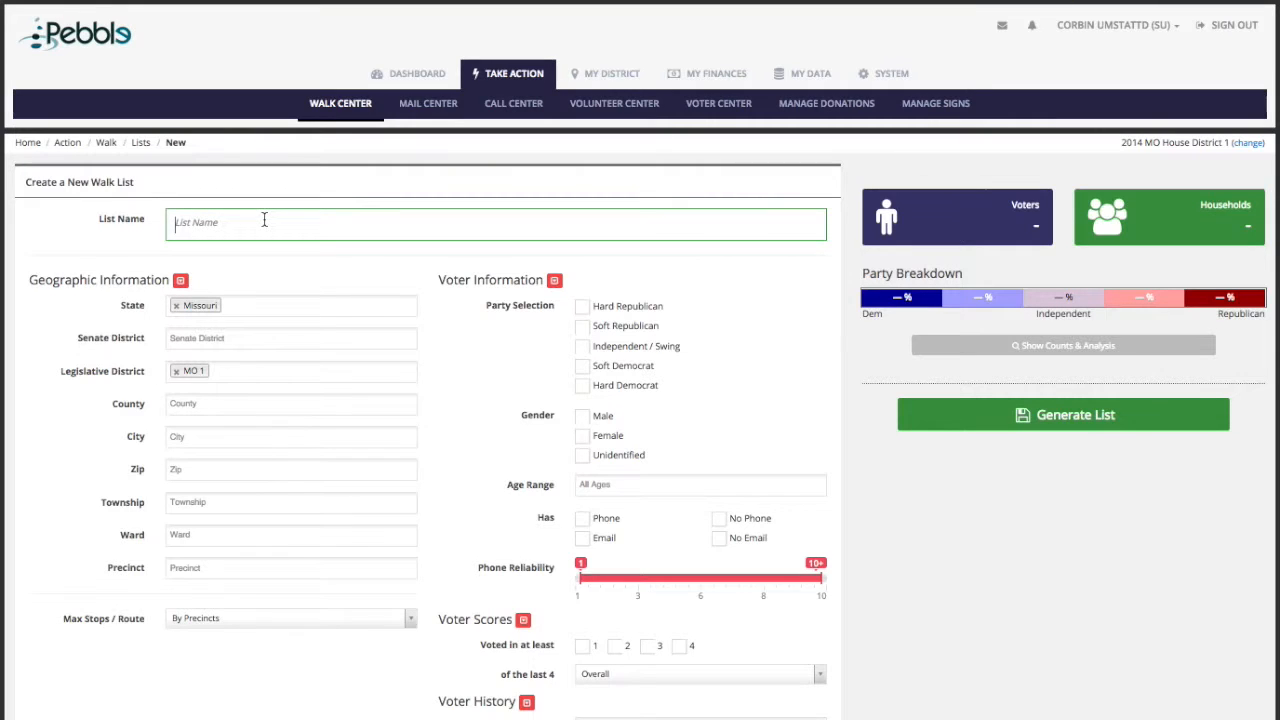
pyautogui.write('Walk List Test 1')
pyautogui.click(231, 404)
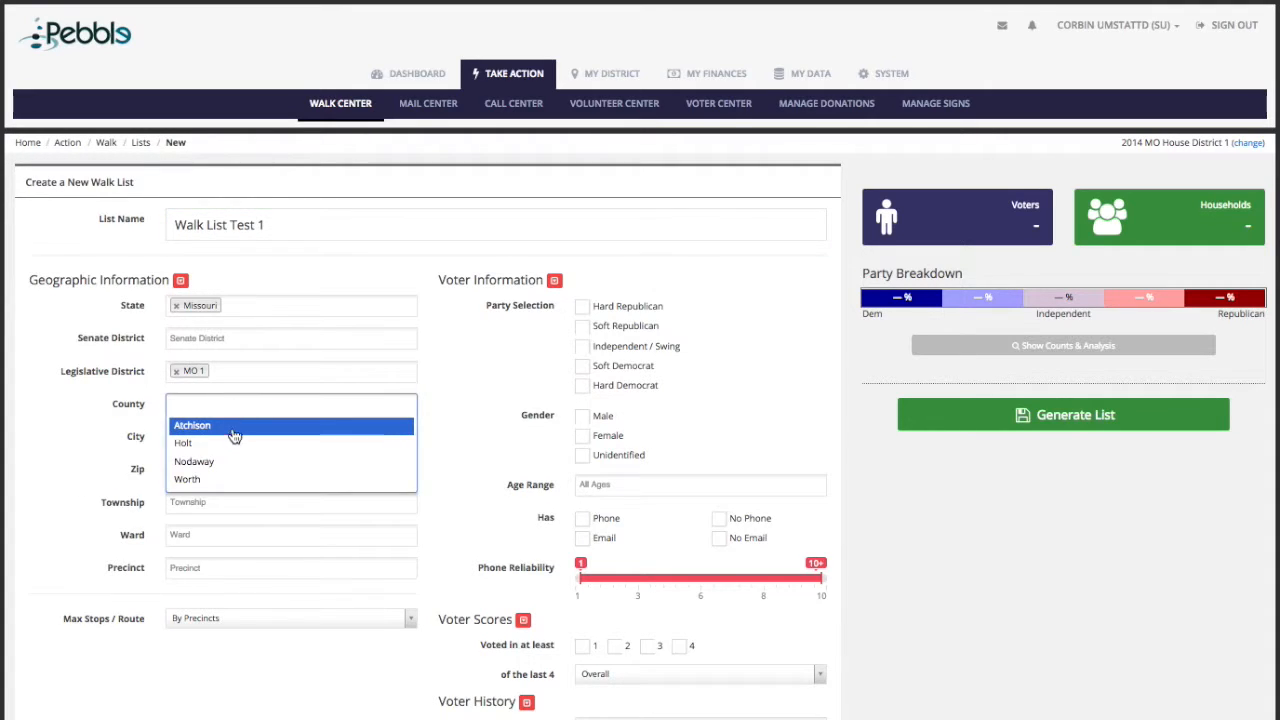
pyautogui.click(236, 462)
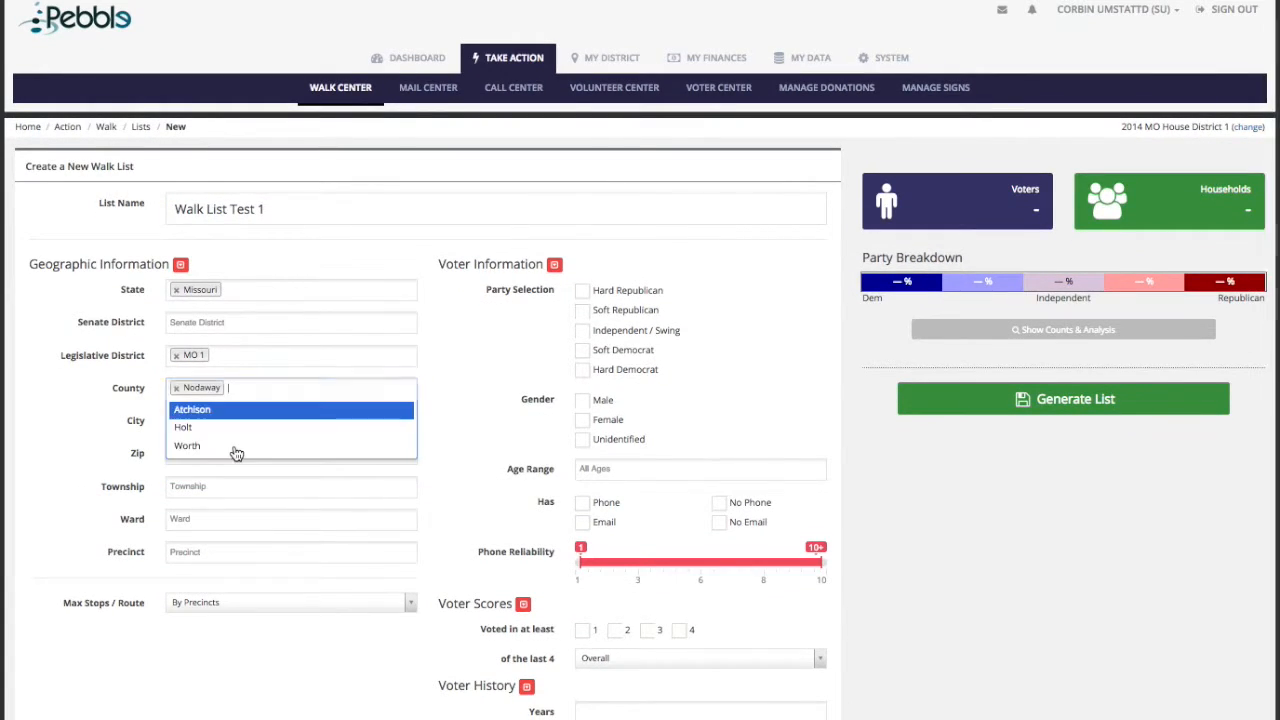
pyautogui.click(78, 456)
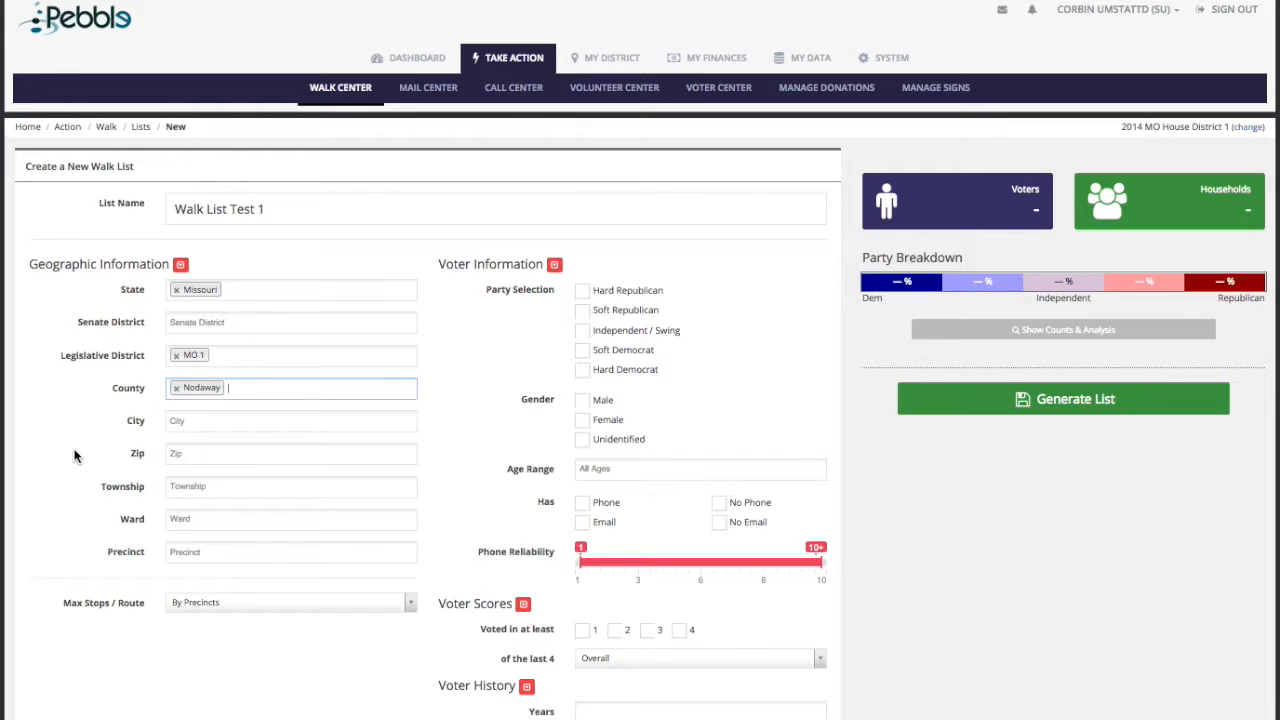
# Step: Restrict the list to MARYVILLE and to Hard and Soft Republican voters
pyautogui.click(224, 421)
pyautogui.scroll(-5, 231, 540)
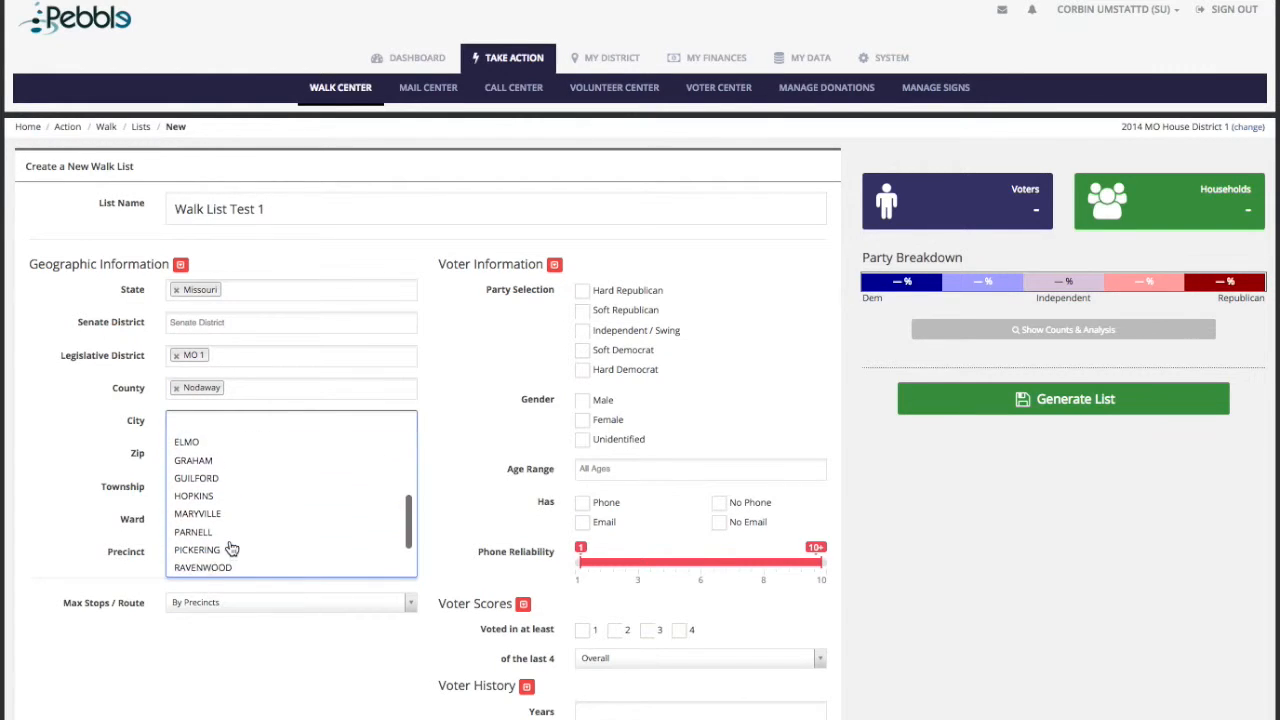
pyautogui.click(197, 480)
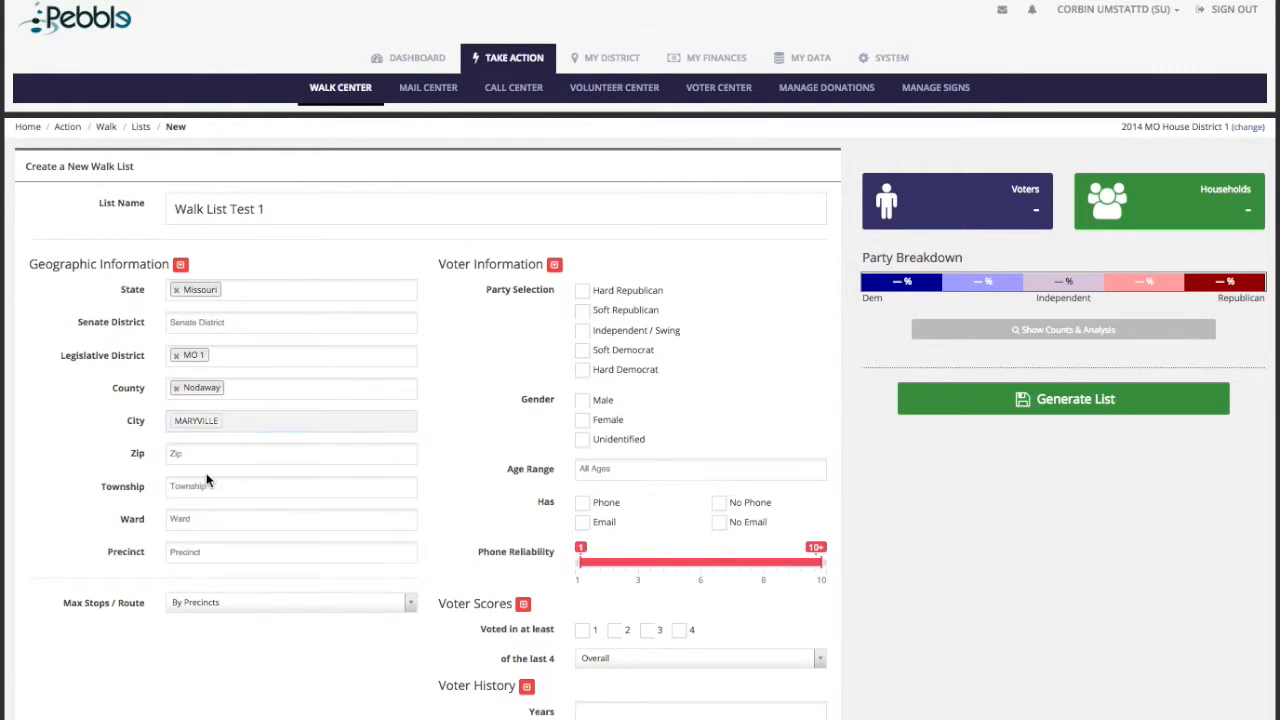
pyautogui.click(90, 465)
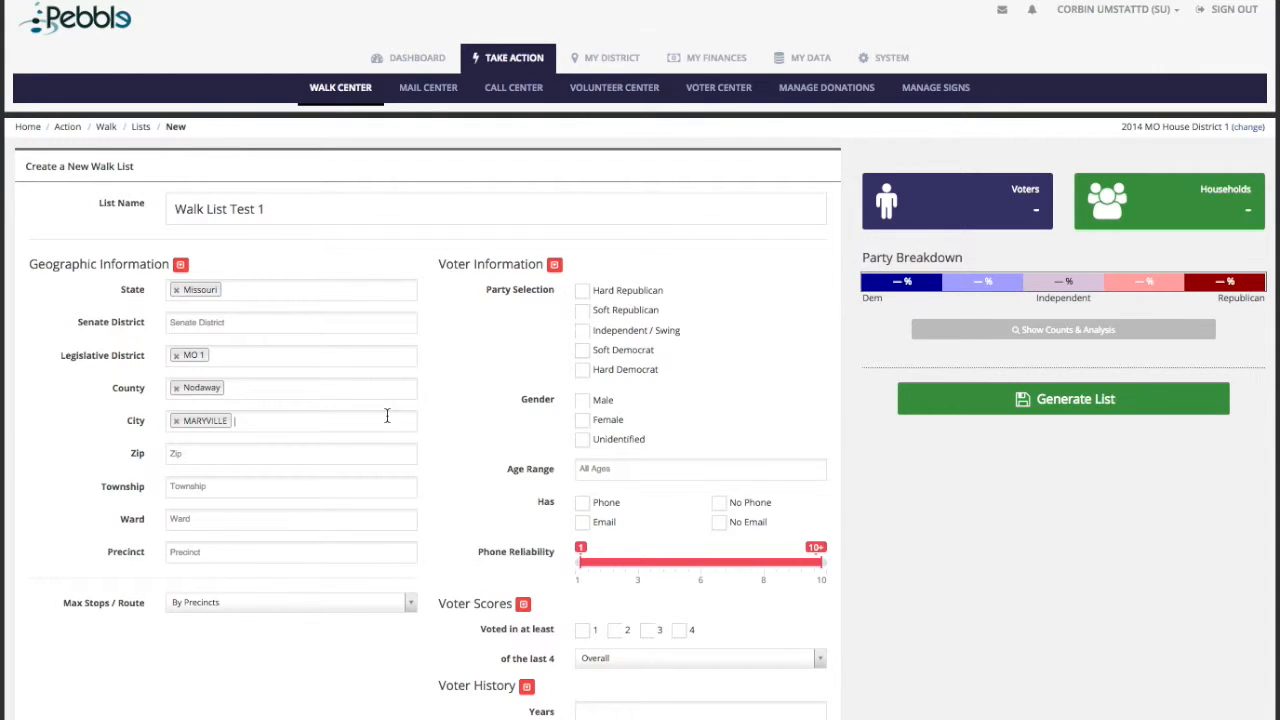
pyautogui.click(583, 292)
pyautogui.click(582, 311)
pyautogui.scroll(-1, 446, 433)
# Step: Filter to voters over 62 who voted at least once (Overall), showing 318 voters in 247 households
pyautogui.click(632, 443)
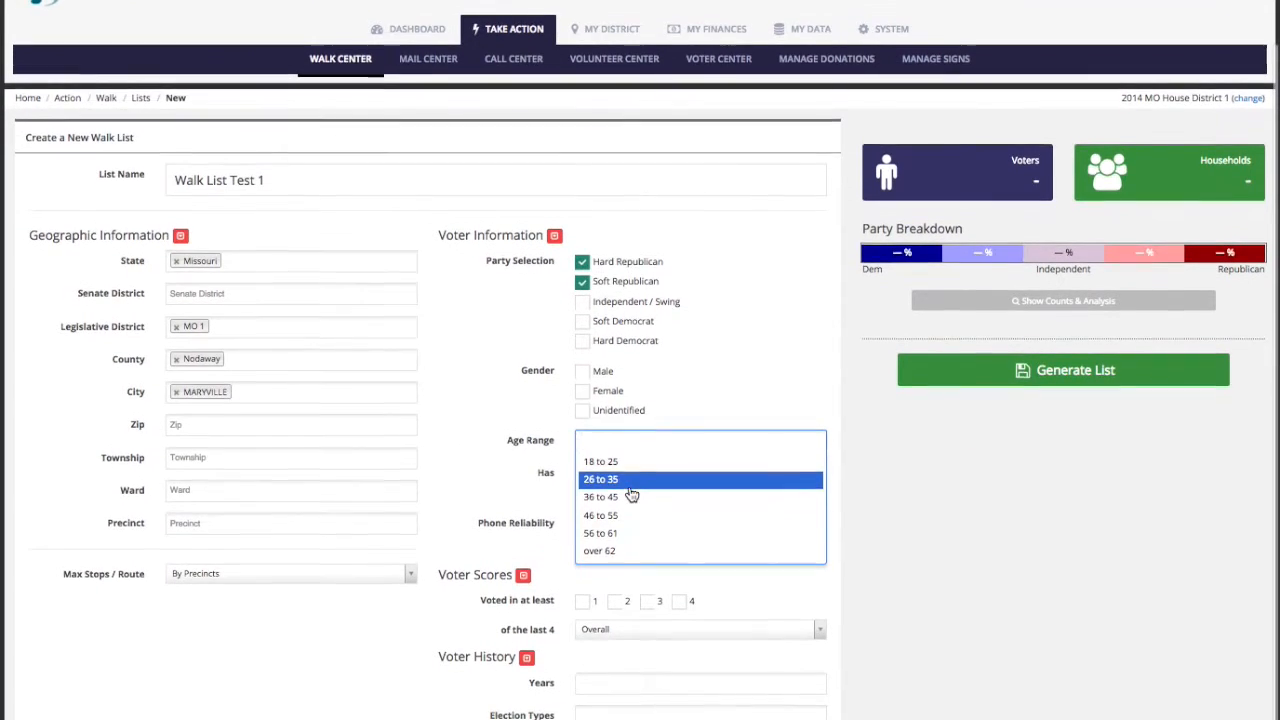
pyautogui.click(628, 553)
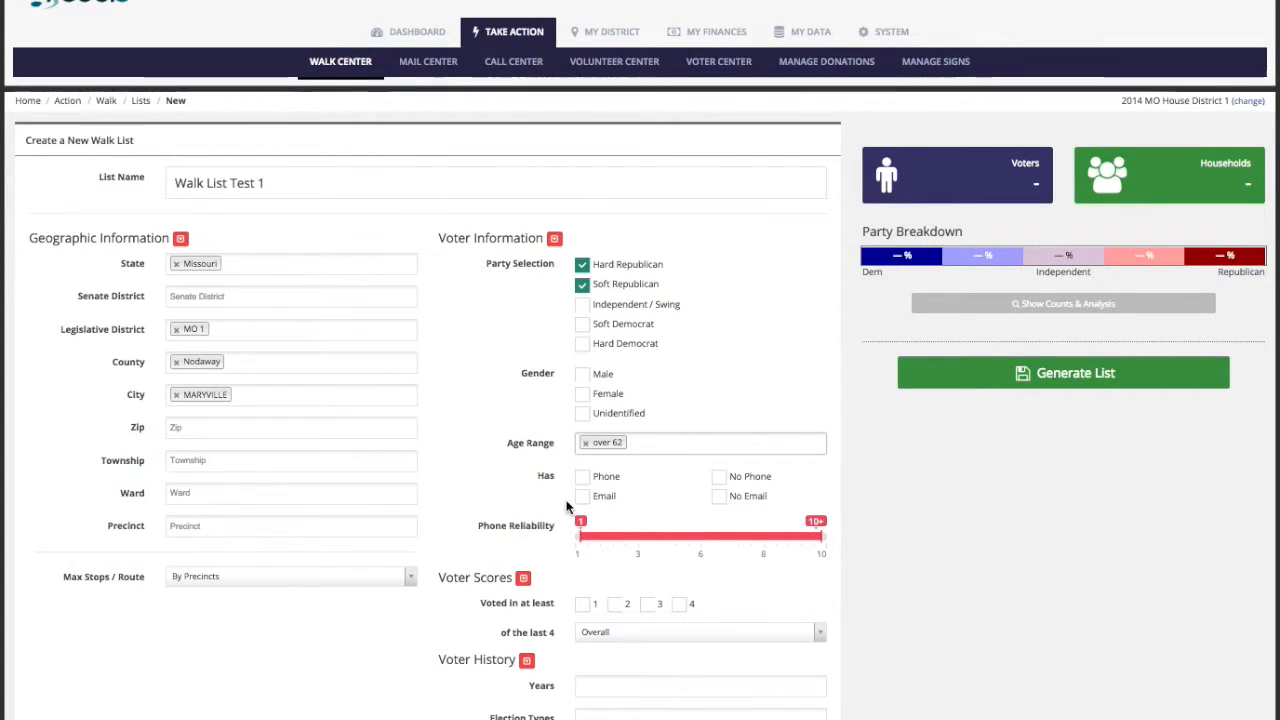
pyautogui.click(582, 604)
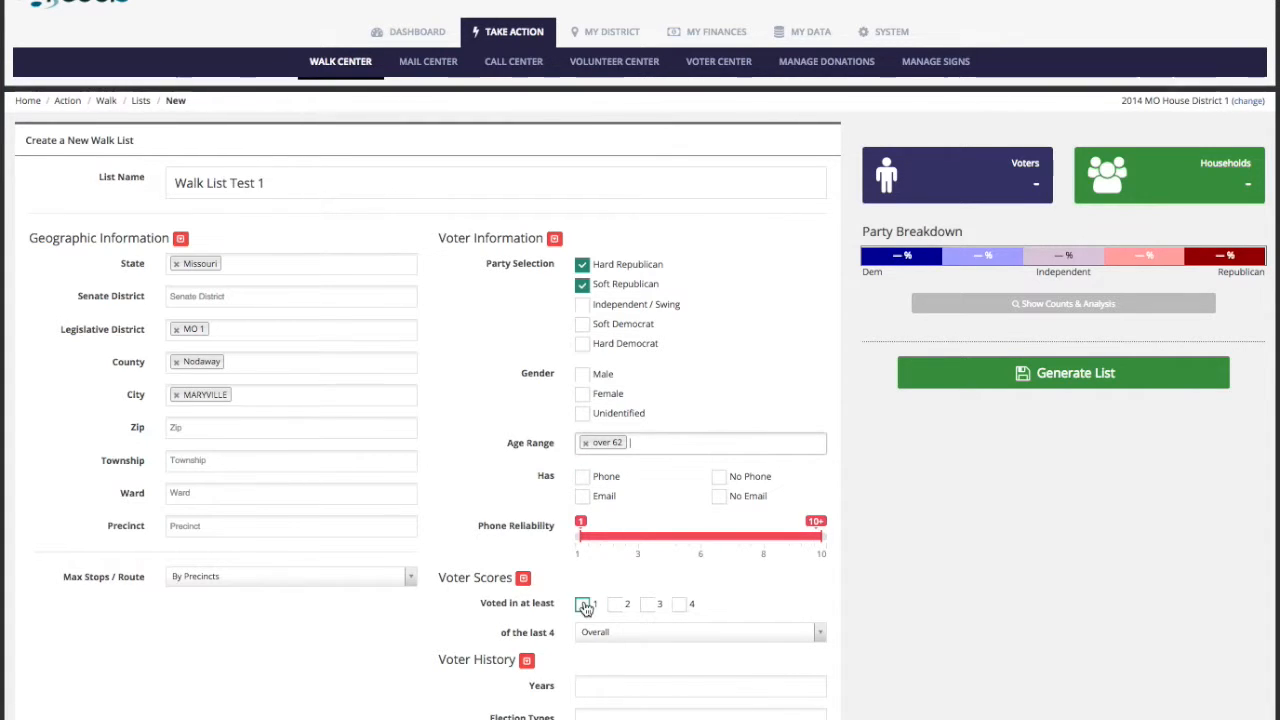
pyautogui.click(636, 641)
pyautogui.click(628, 675)
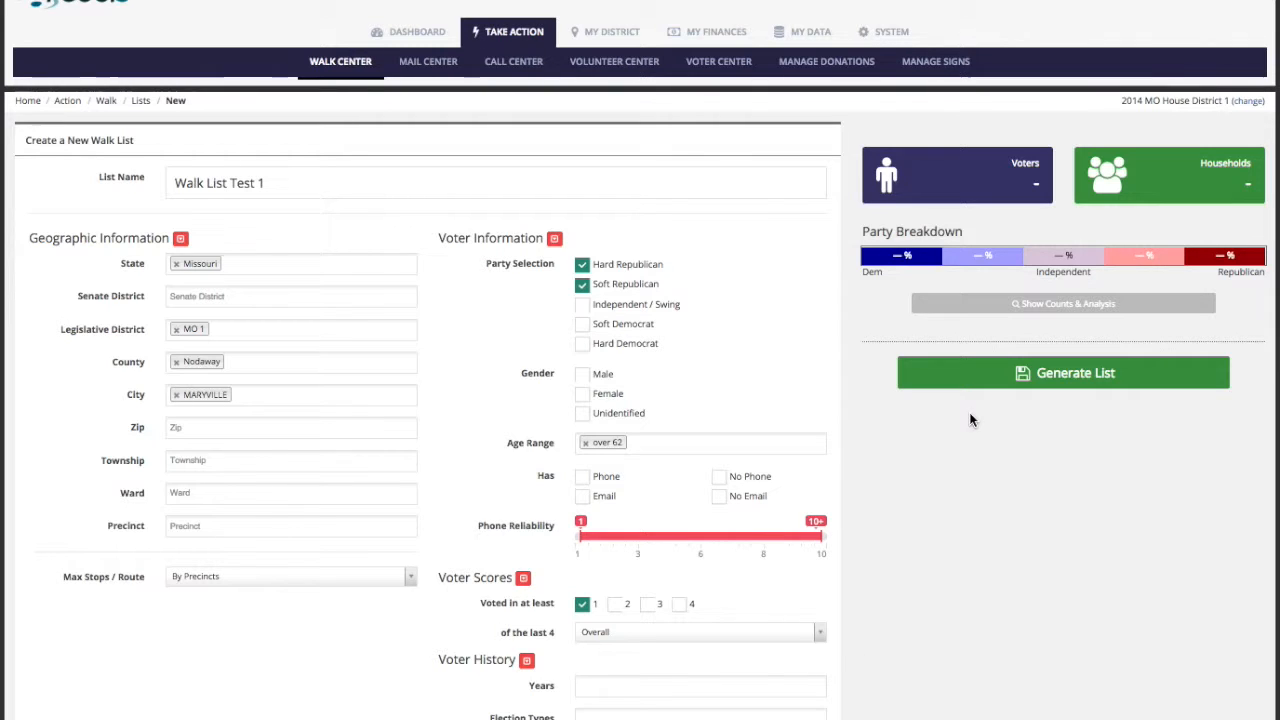
pyautogui.click(1065, 308)
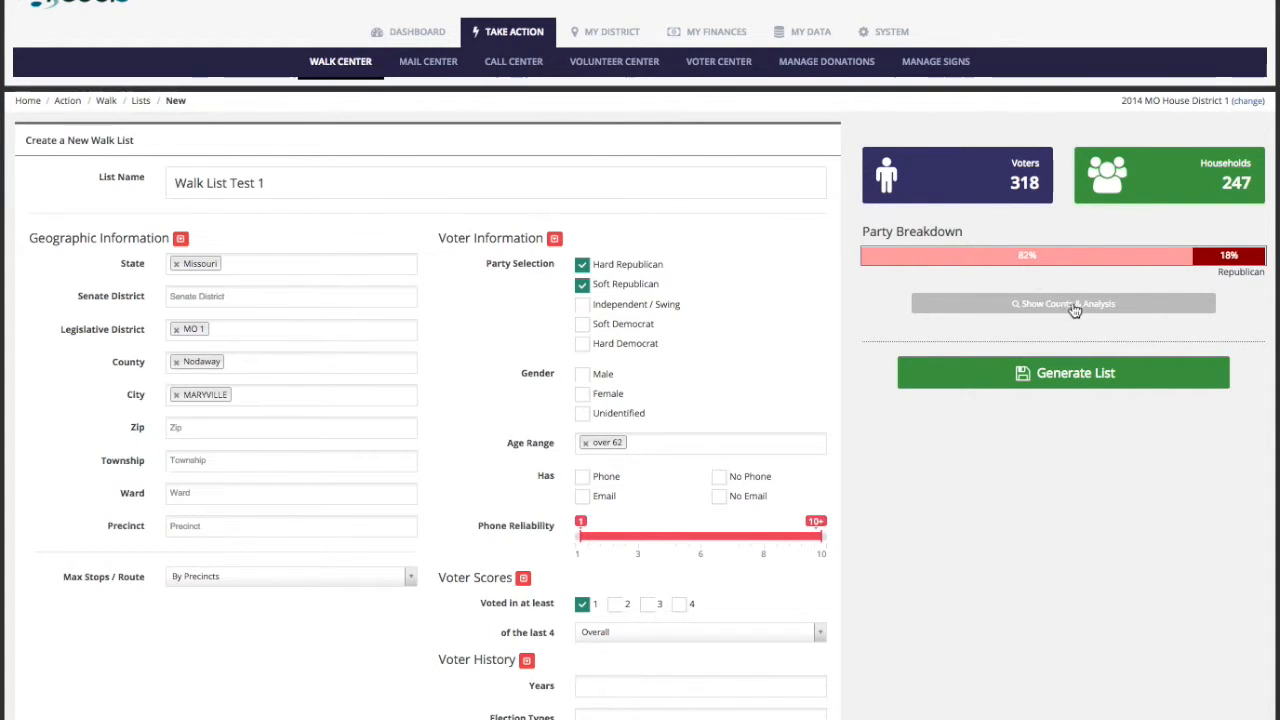
# Step: Generate 'Walk List Test 1' as a pending list of 243 households and begin a new survey
pyautogui.click(1068, 382)
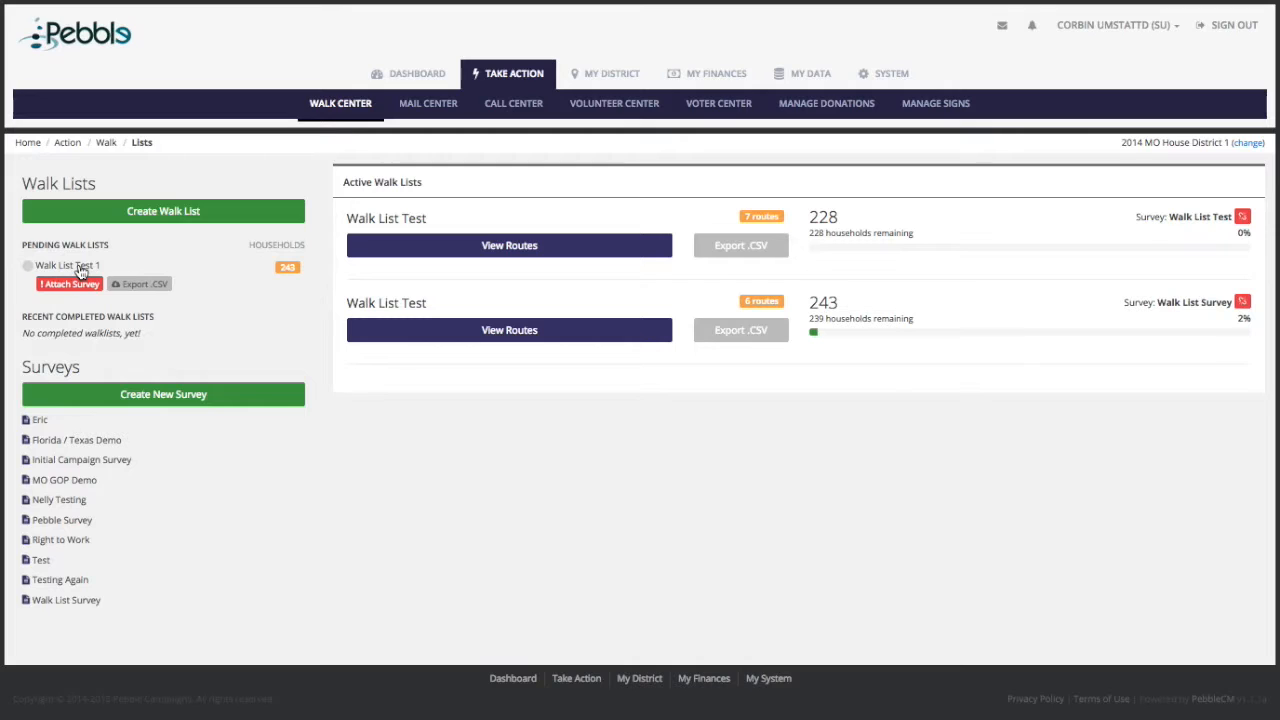
pyautogui.click(163, 396)
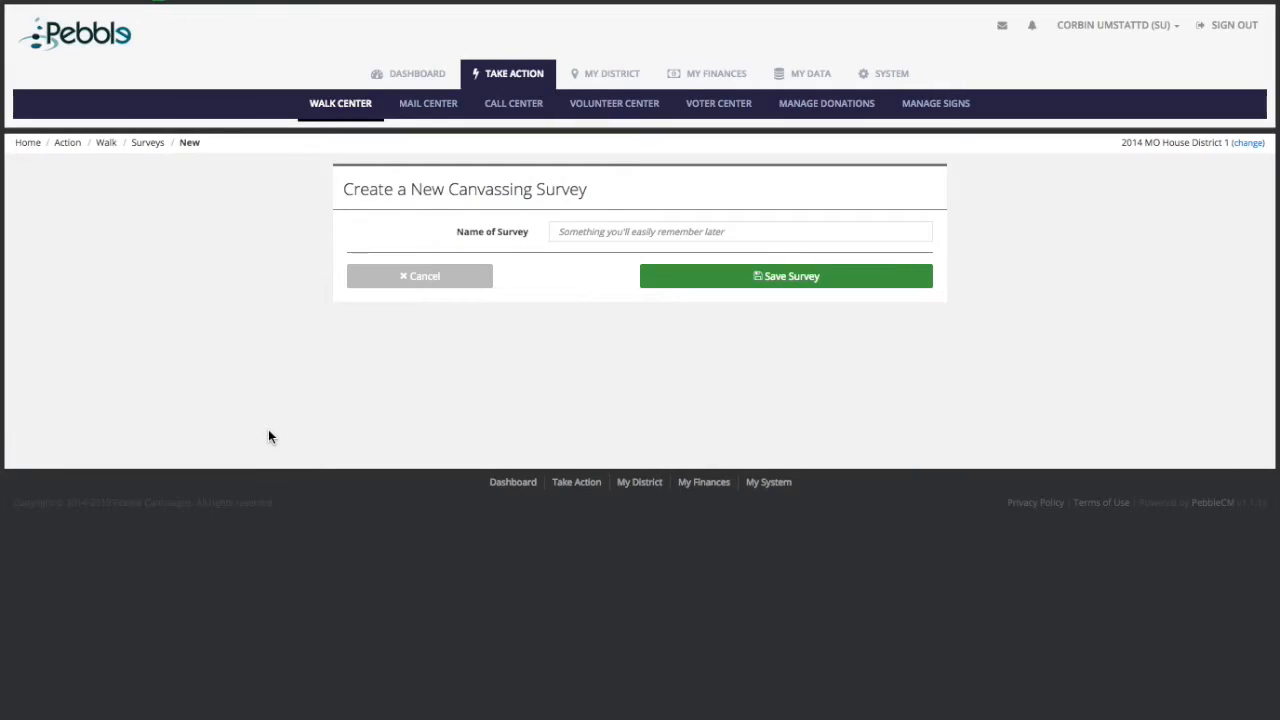
# Step: Name the new canvassing survey 'Walk List Test 1' and save it
pyautogui.click(625, 234)
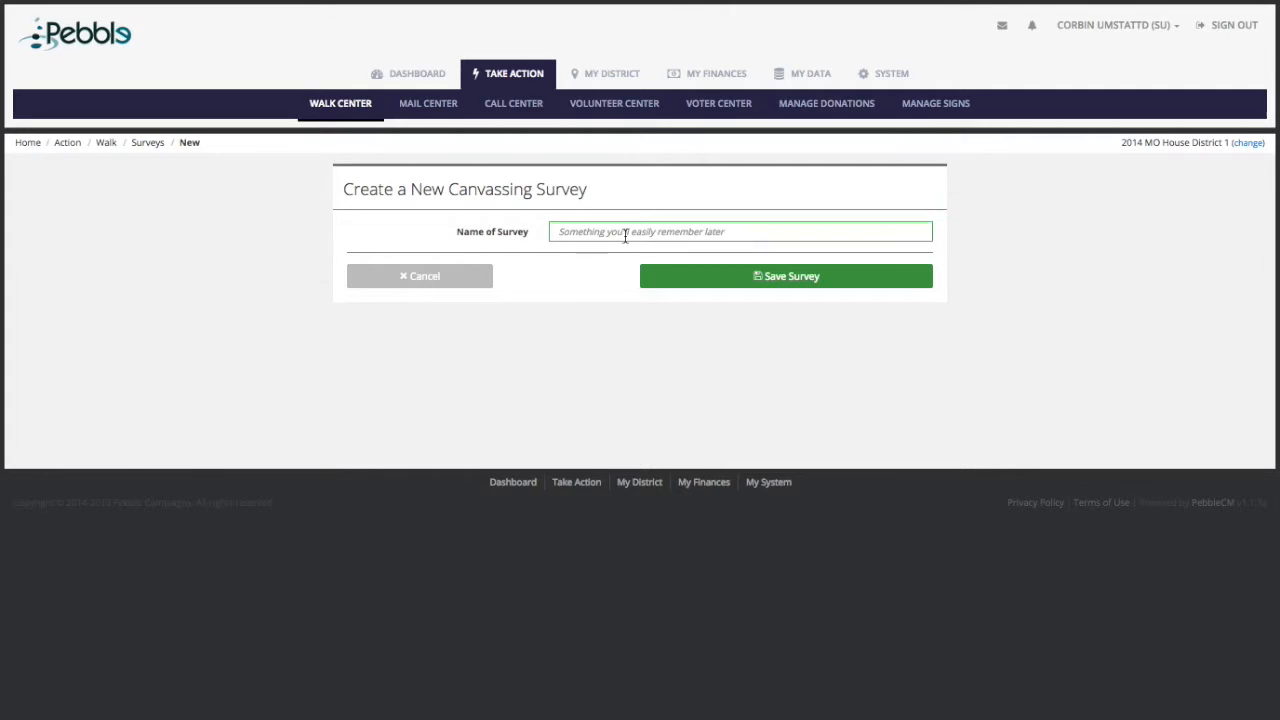
pyautogui.write('Walk List')
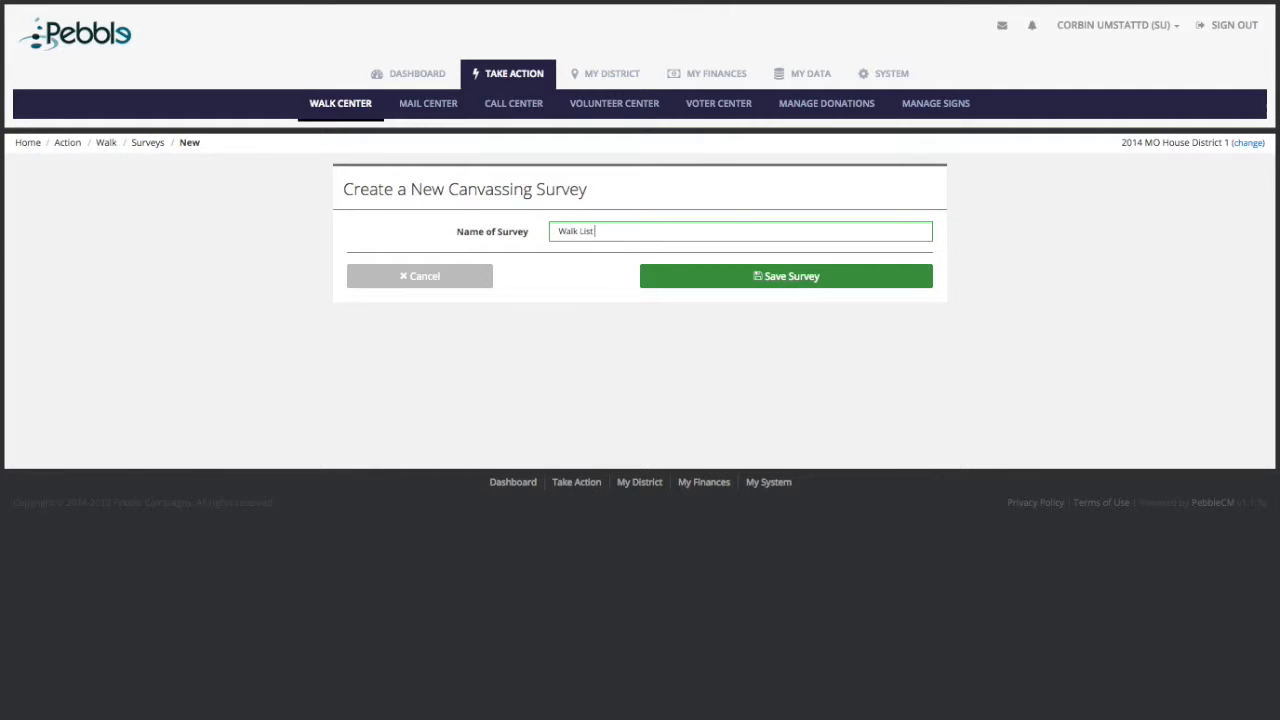
pyautogui.write(' Test 1')
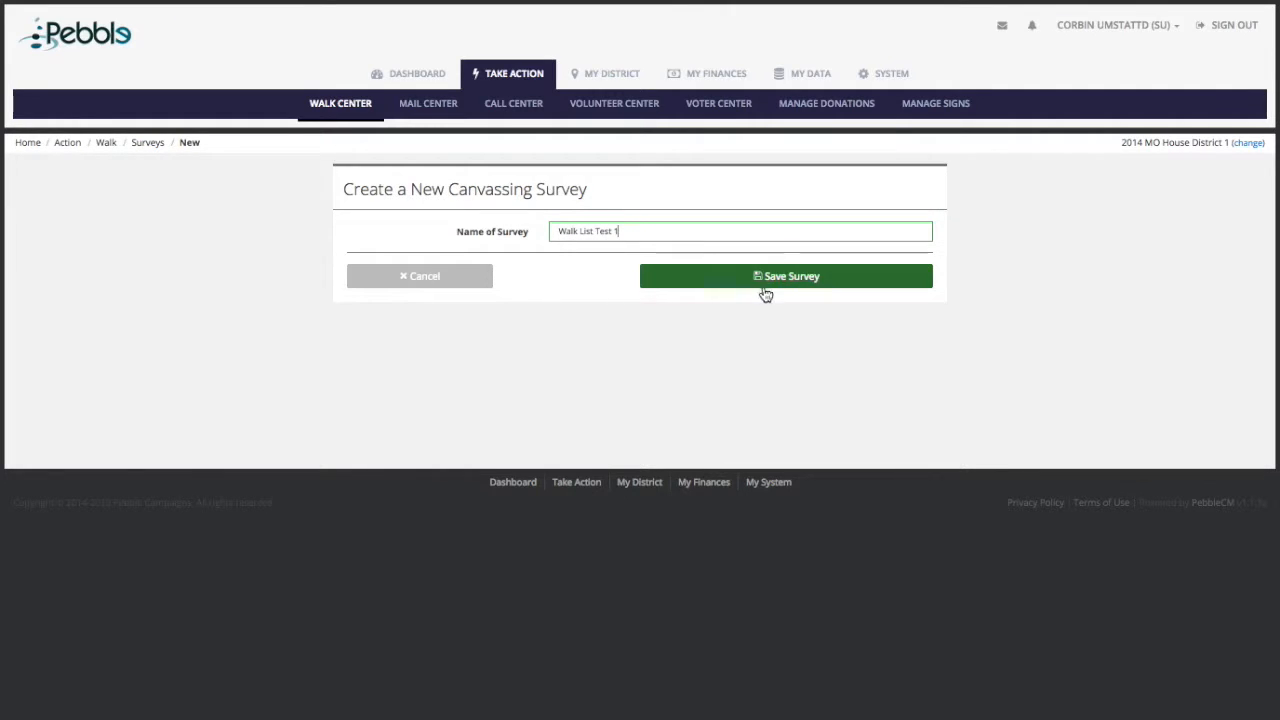
pyautogui.click(789, 278)
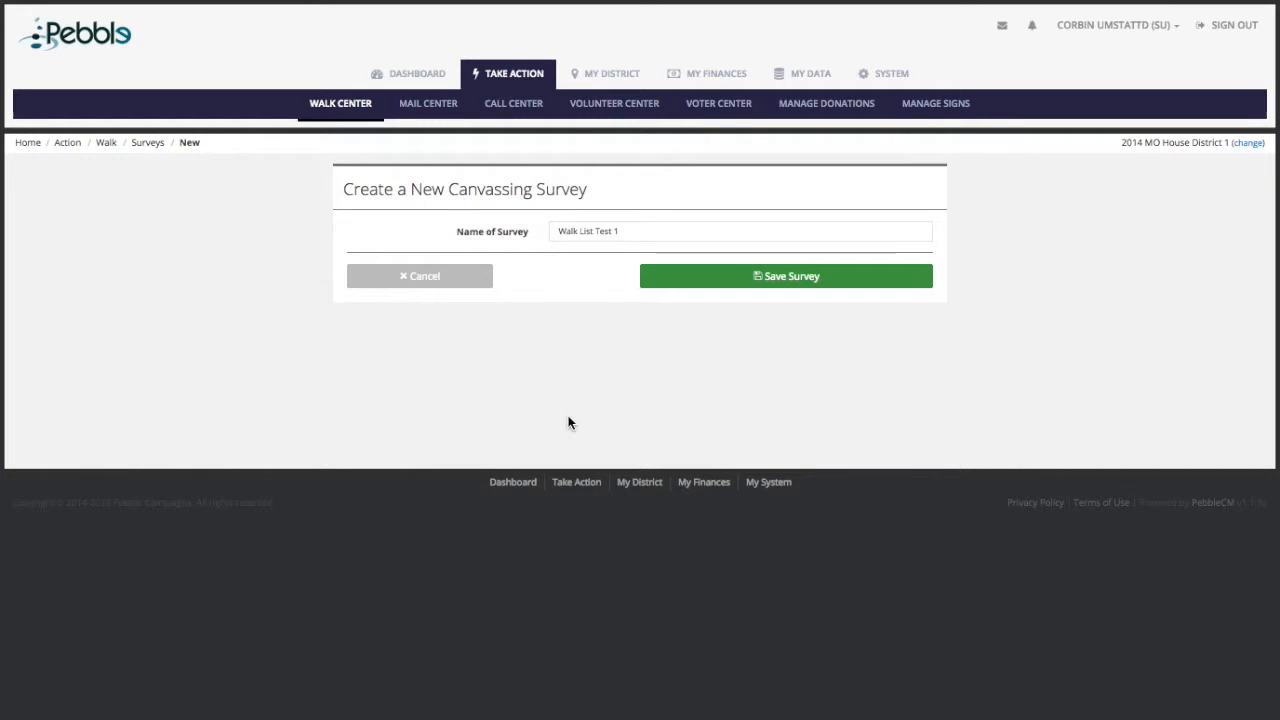
# Step: Add Question 1, 'Do you think it is okay to own a gun?', to the survey
pyautogui.click(552, 274)
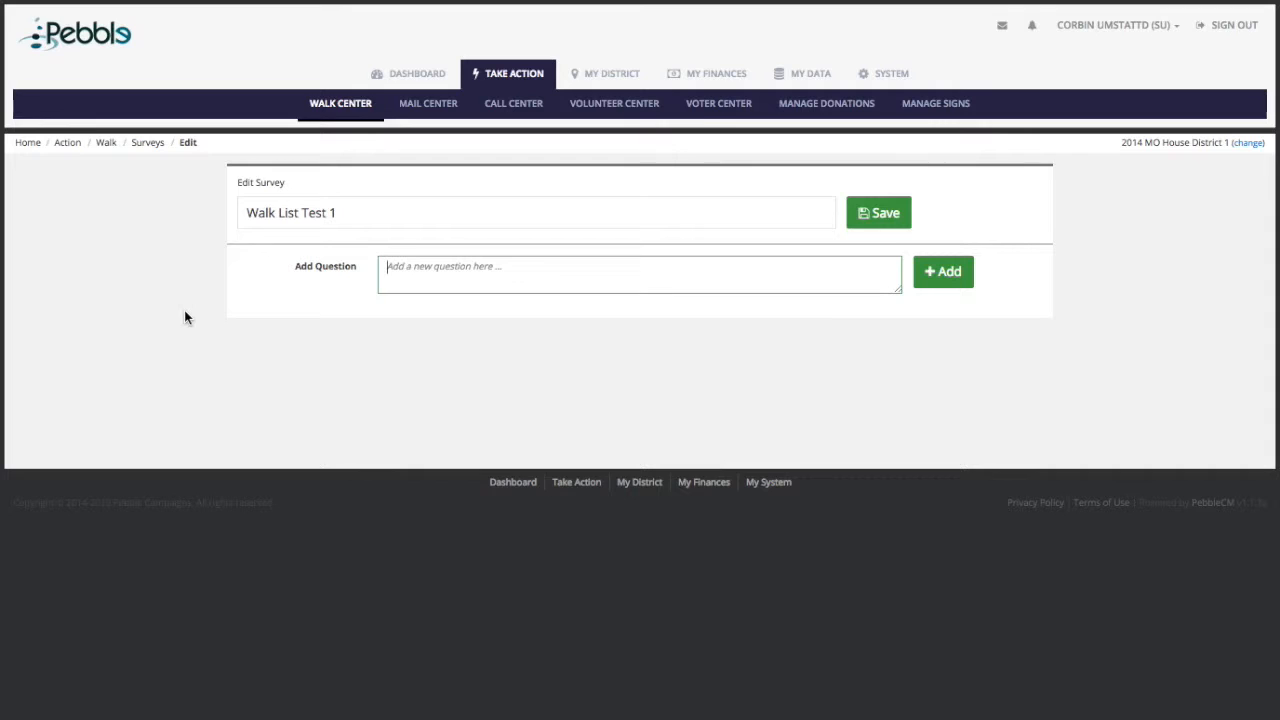
pyautogui.write('Do you think it is okay to own a gun?')
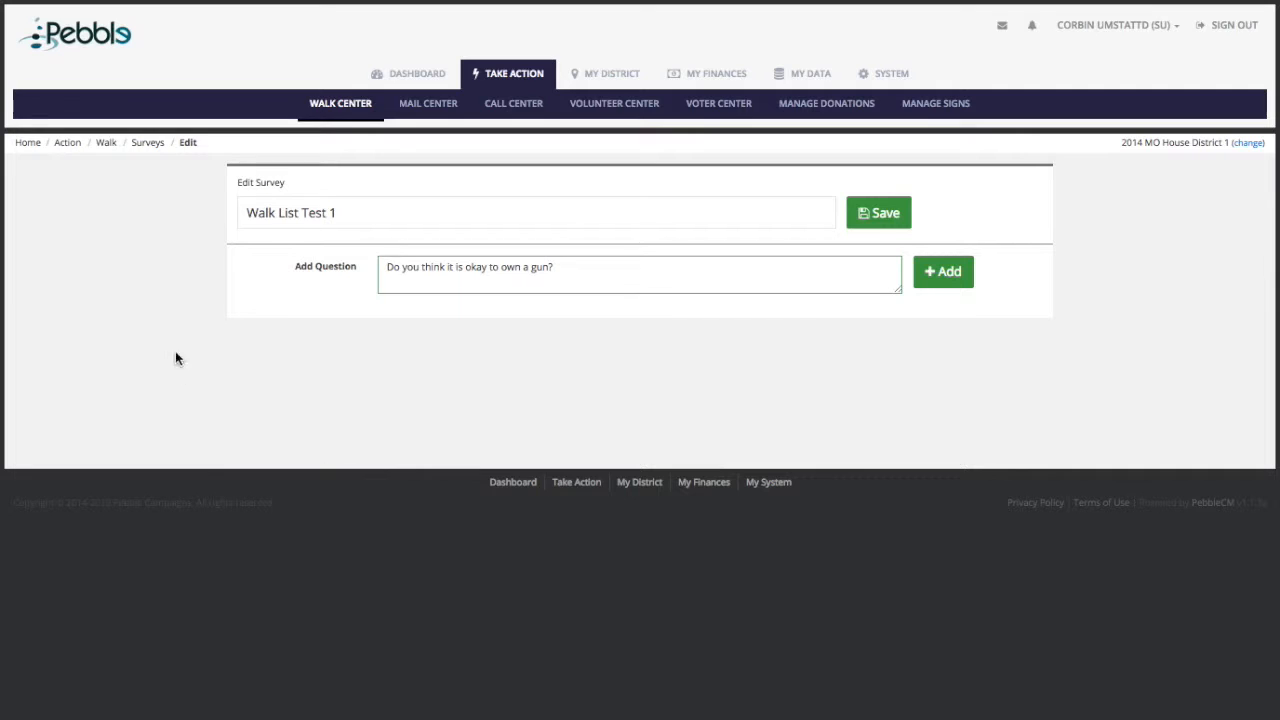
pyautogui.click(950, 277)
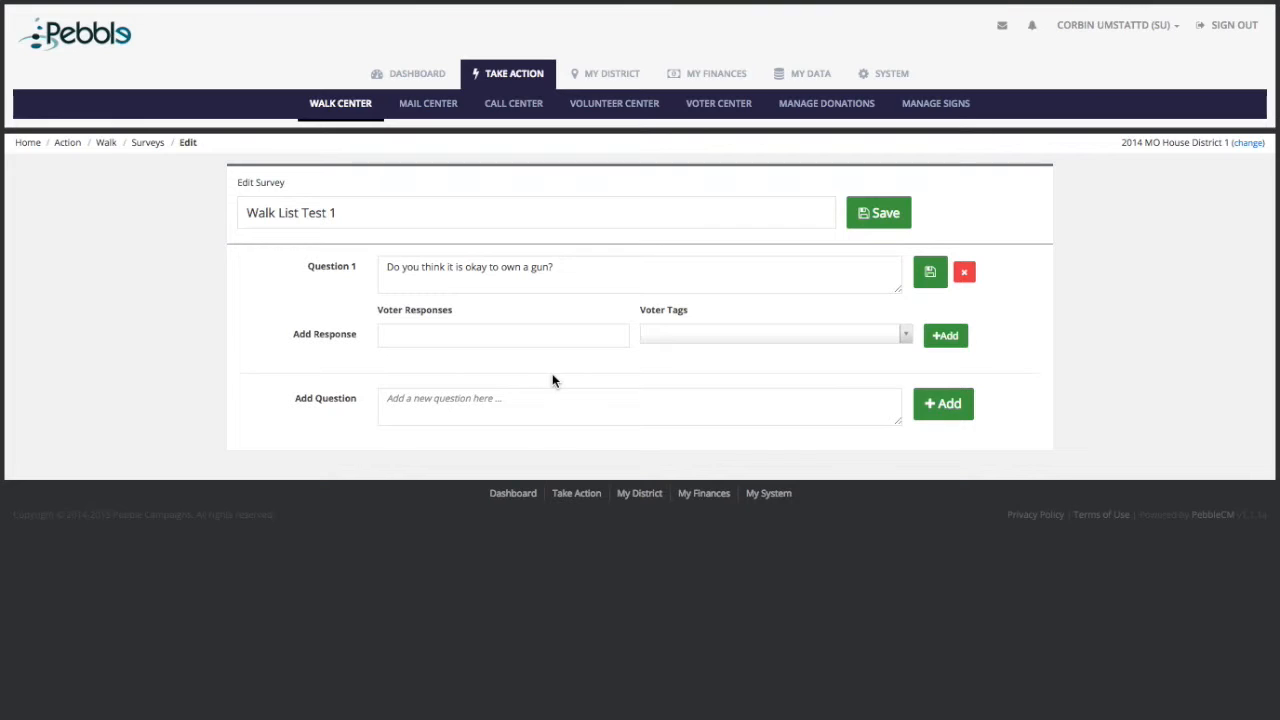
# Step: Give Question 1 a 'Yes' response tagged Pro Gun
pyautogui.click(529, 337)
pyautogui.write('Yes')
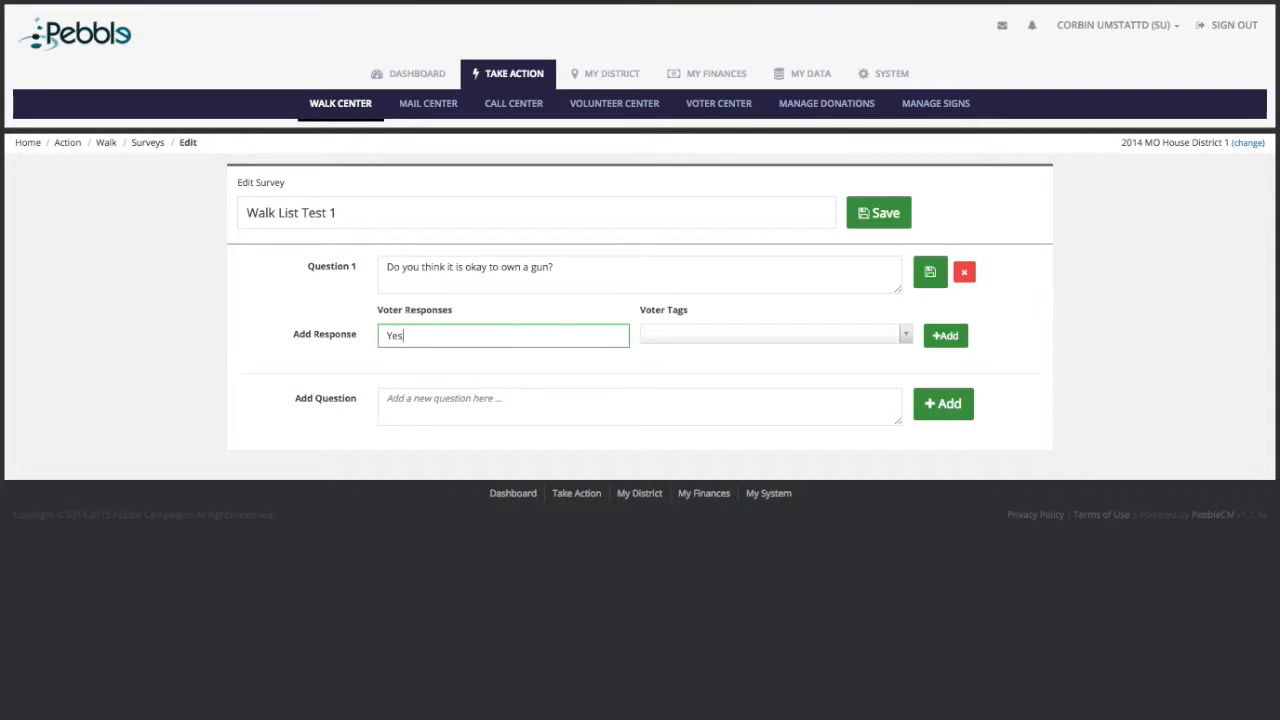
pyautogui.click(766, 344)
pyautogui.scroll(-2, 744, 490)
pyautogui.scroll(-10, 744, 492)
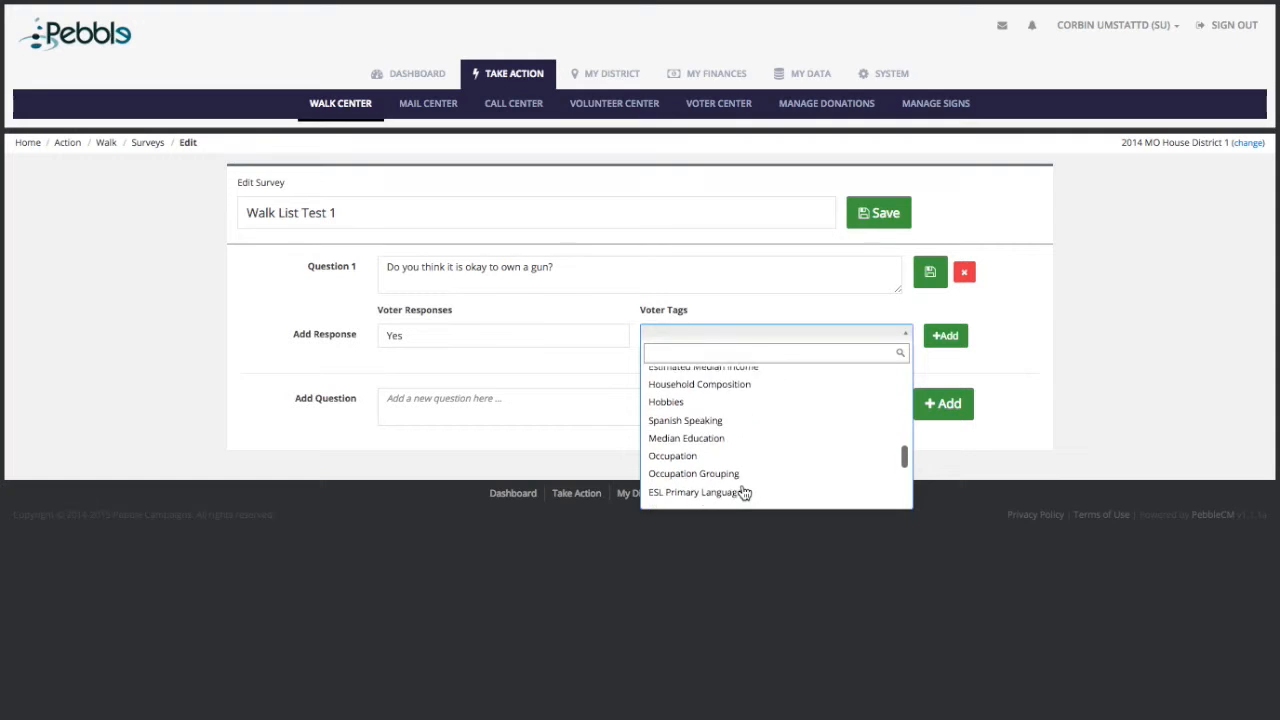
pyautogui.scroll(-2, 744, 490)
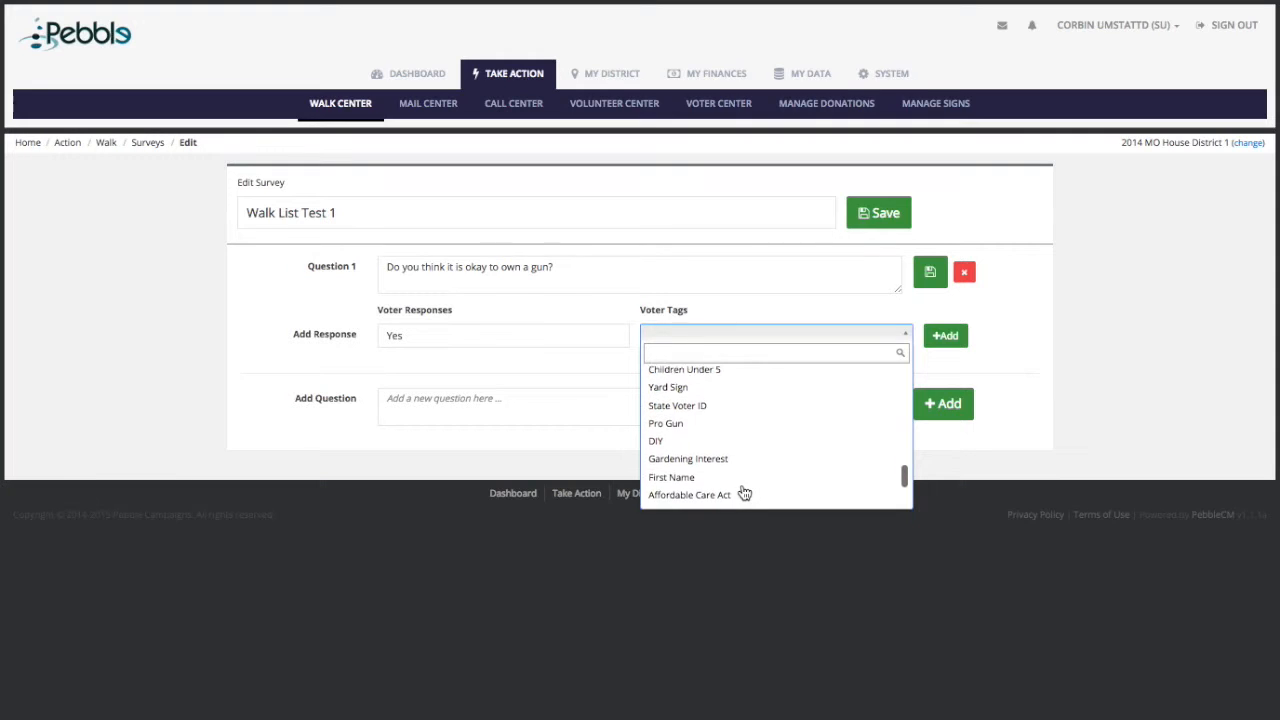
pyautogui.click(741, 419)
pyautogui.click(948, 337)
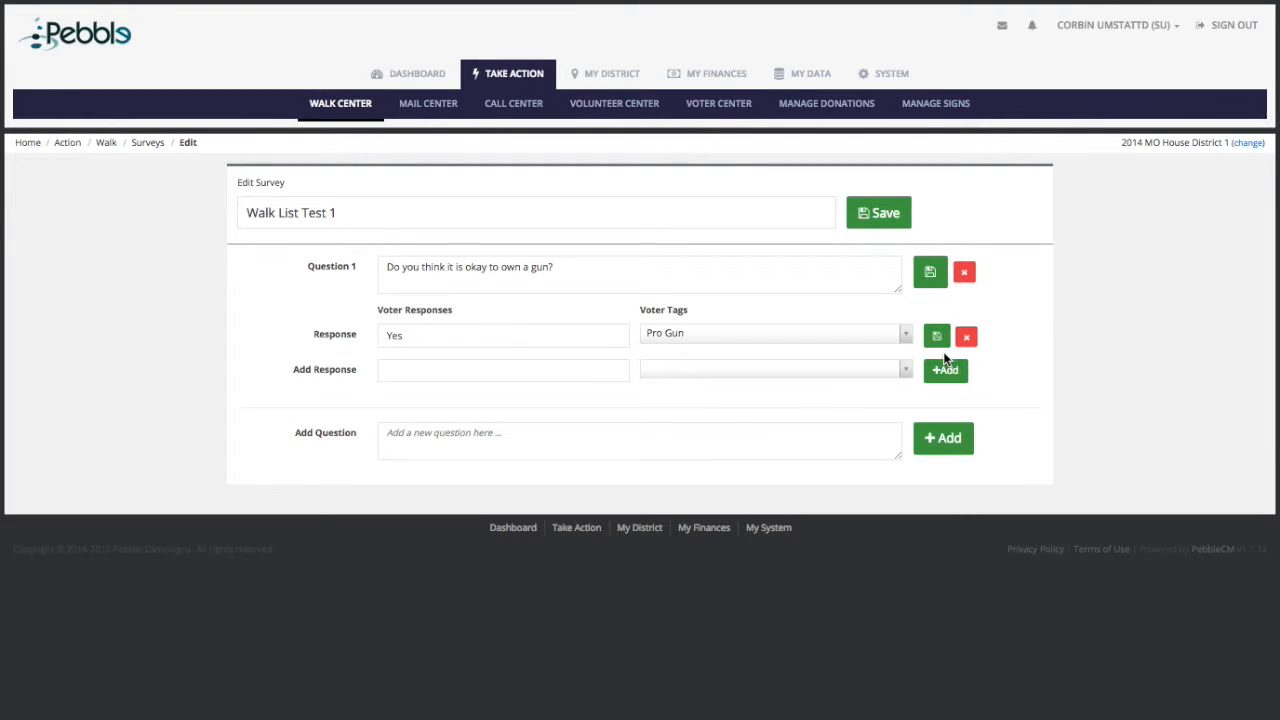
pyautogui.click(466, 374)
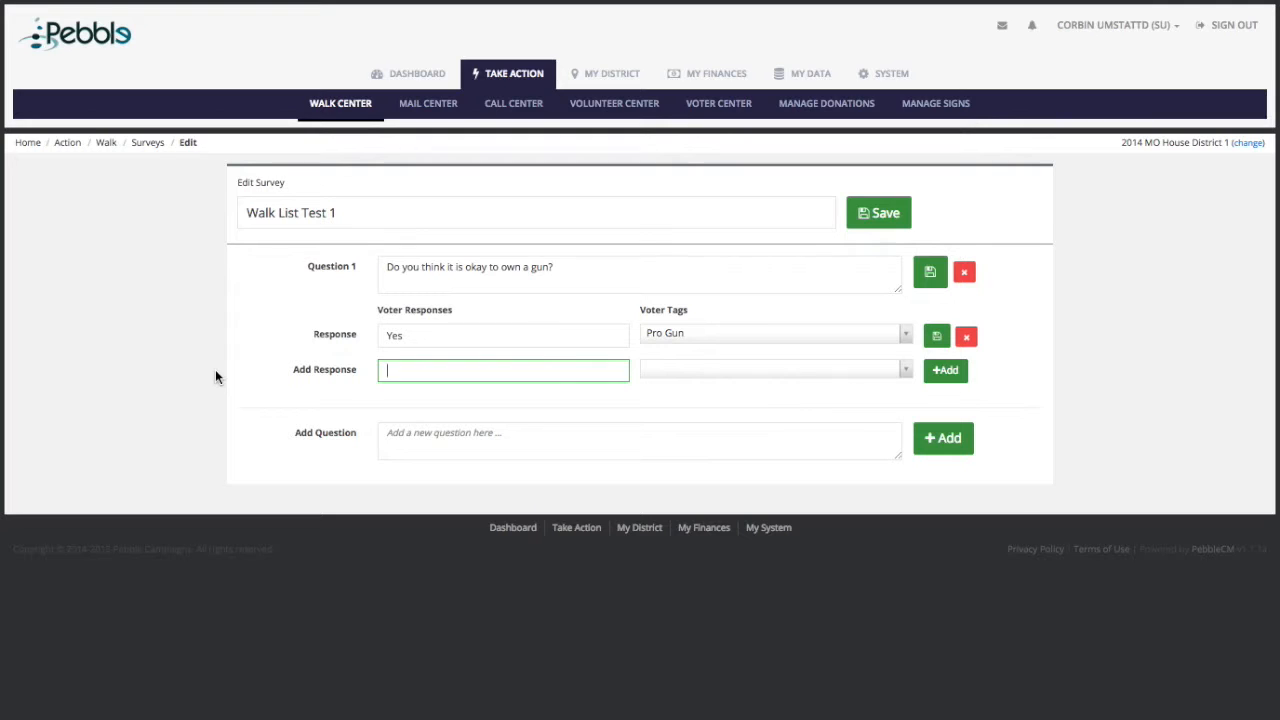
# Step: Add a 'No' response tagged Gun Control to Question 1
pyautogui.write('No')
pyautogui.click(748, 372)
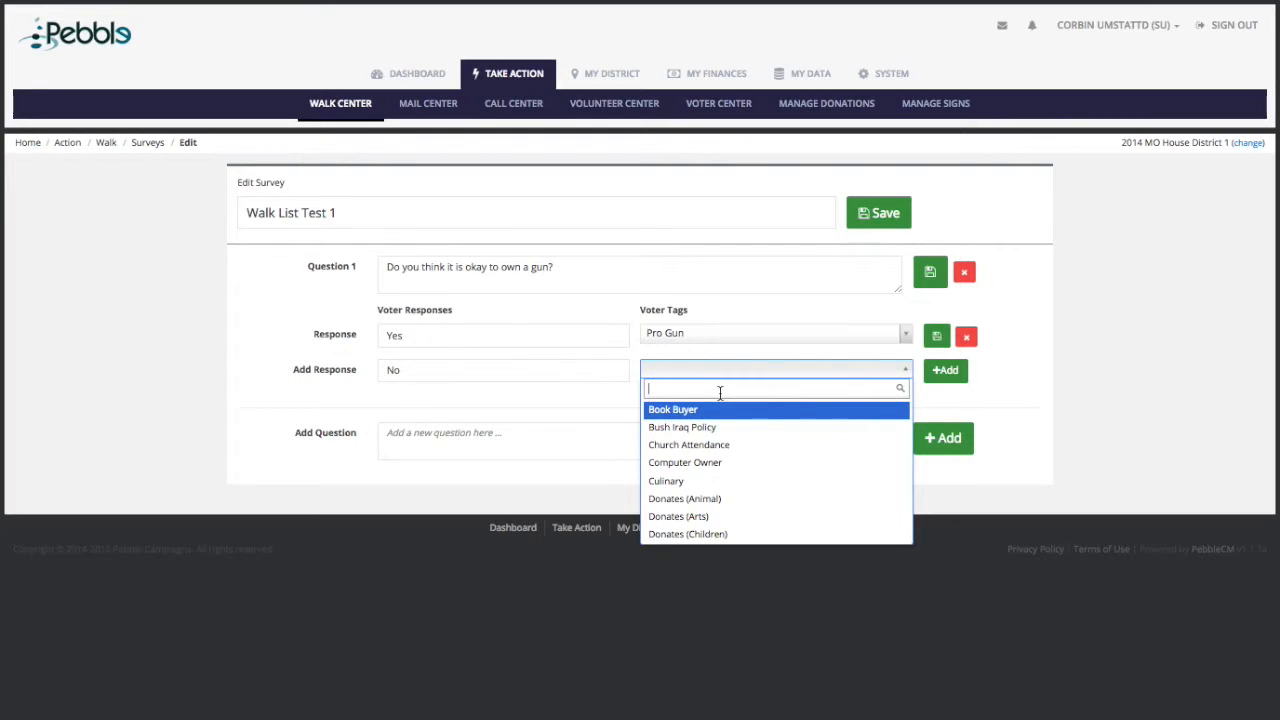
pyautogui.write('Gun C')
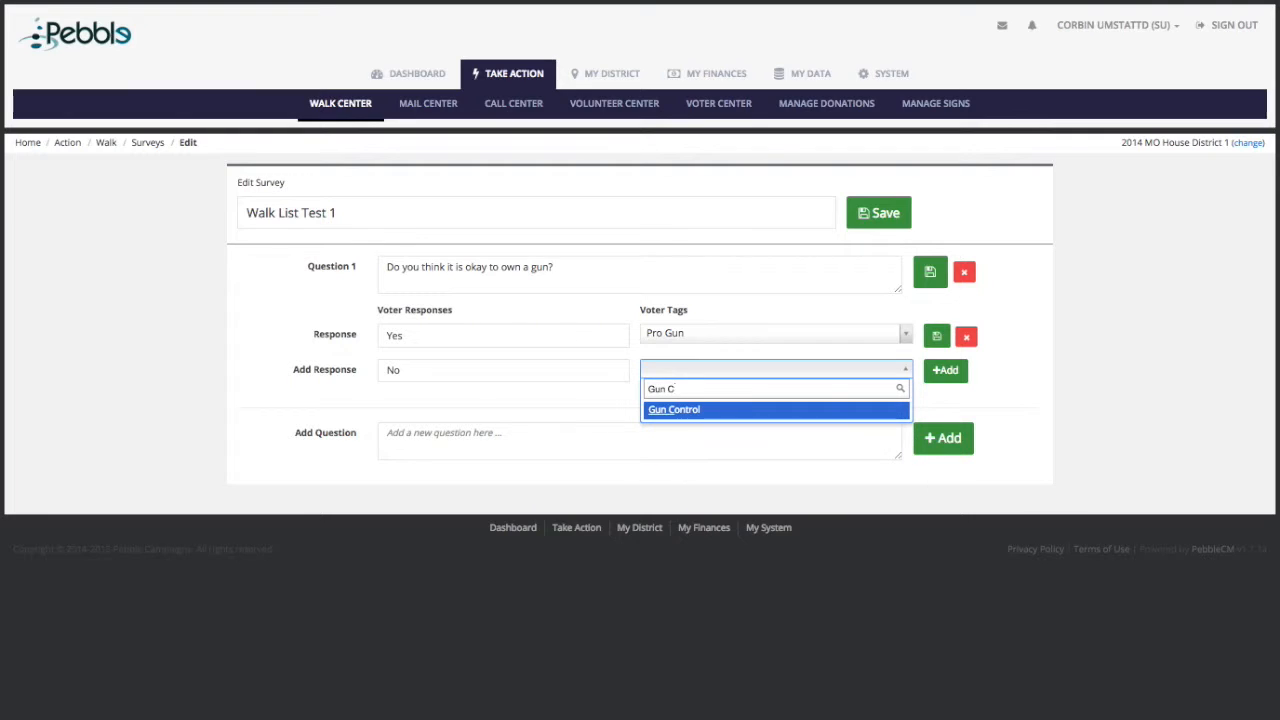
pyautogui.click(697, 411)
pyautogui.click(947, 372)
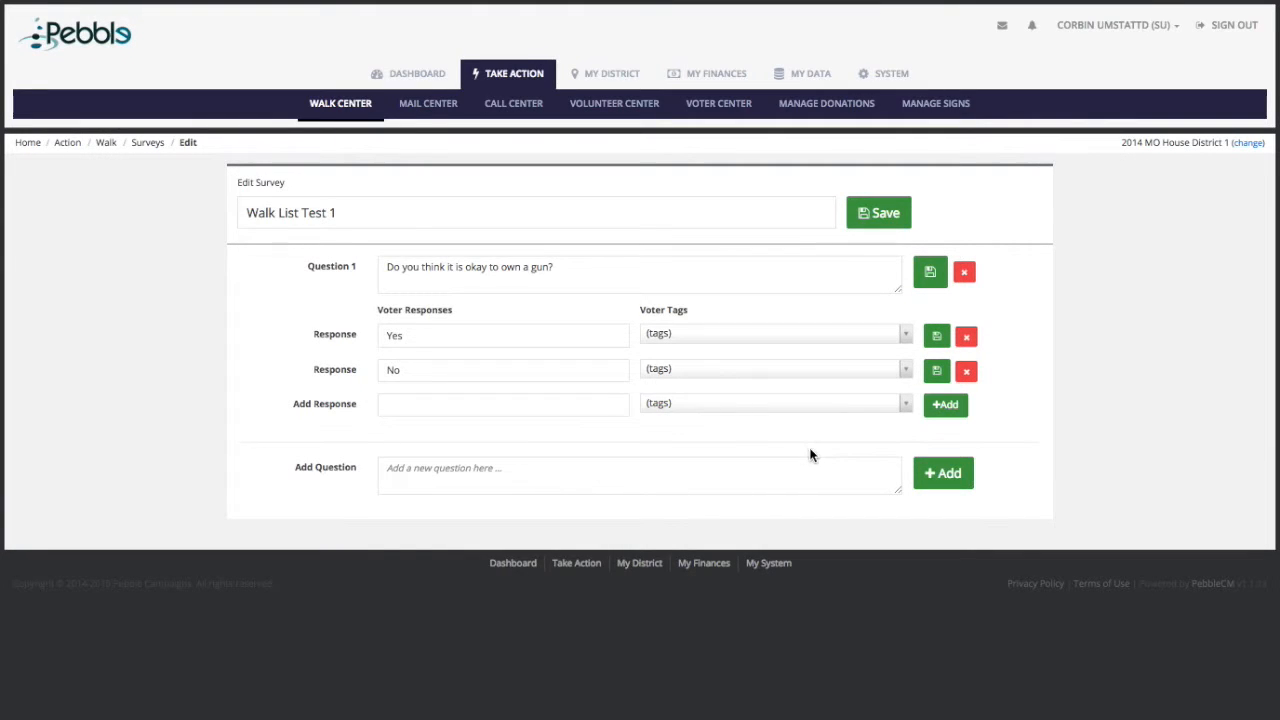
pyautogui.click(773, 475)
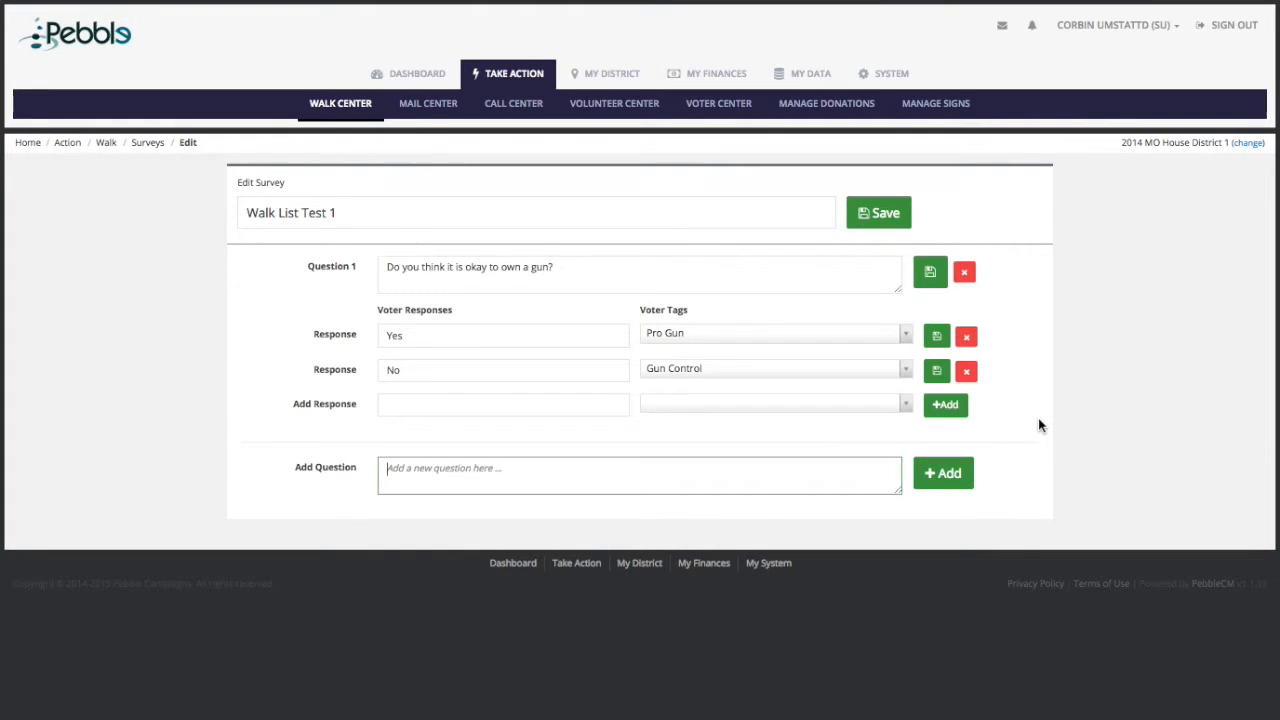
# Step: Add Question 2 'Do you agree with Planned Parenthood?' with a 'Yes' response tagged ProChoice
pyautogui.write('Do you agree with Planned Parenthood?')
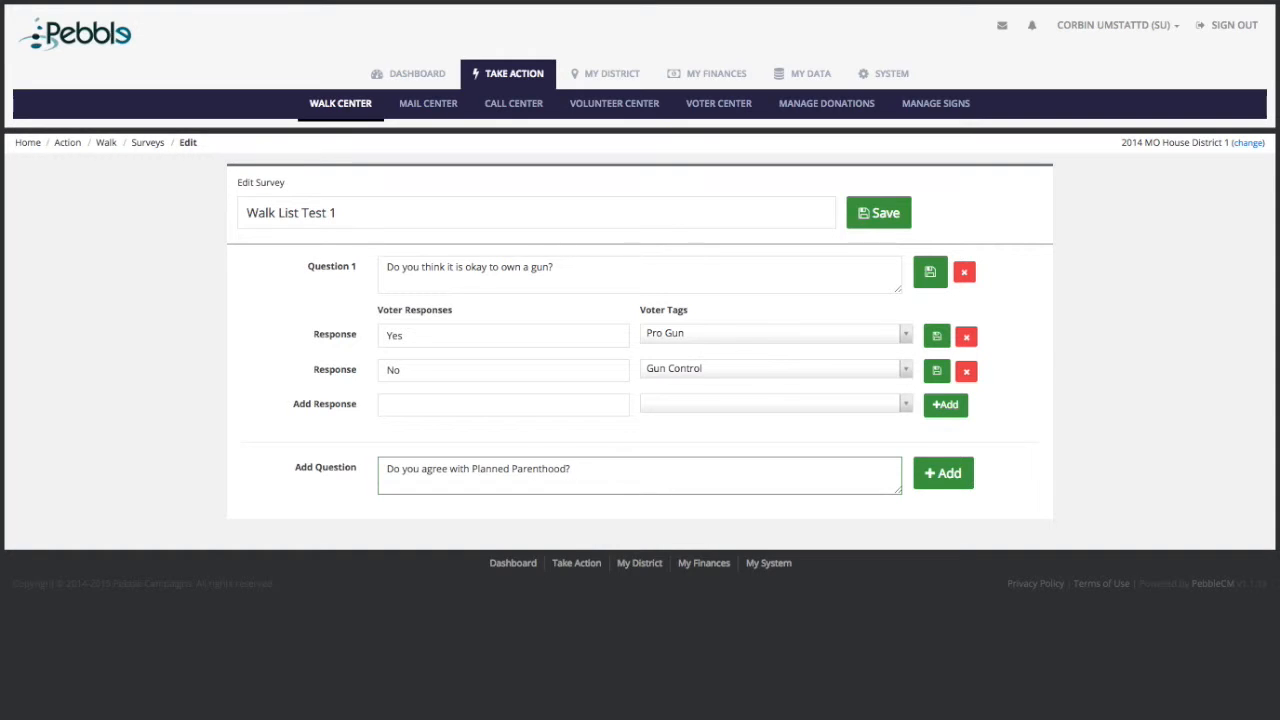
pyautogui.click(949, 477)
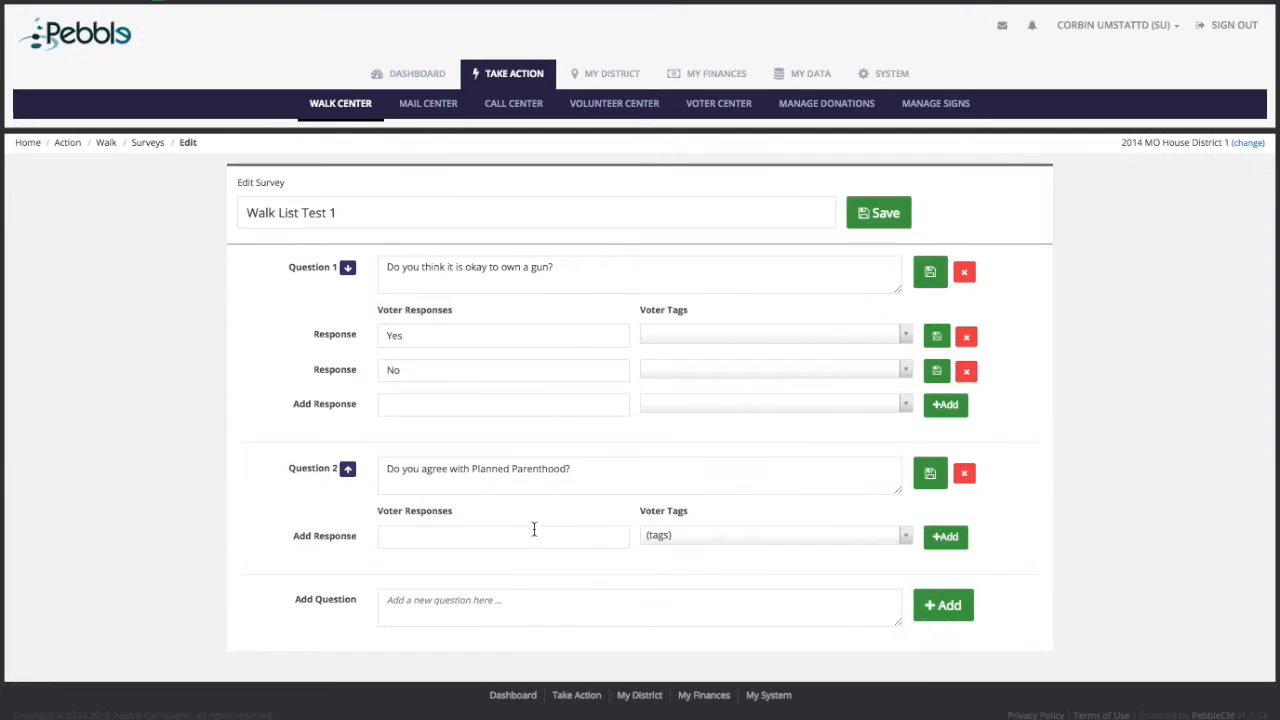
pyautogui.click(534, 540)
pyautogui.write('Yes')
pyautogui.click(729, 540)
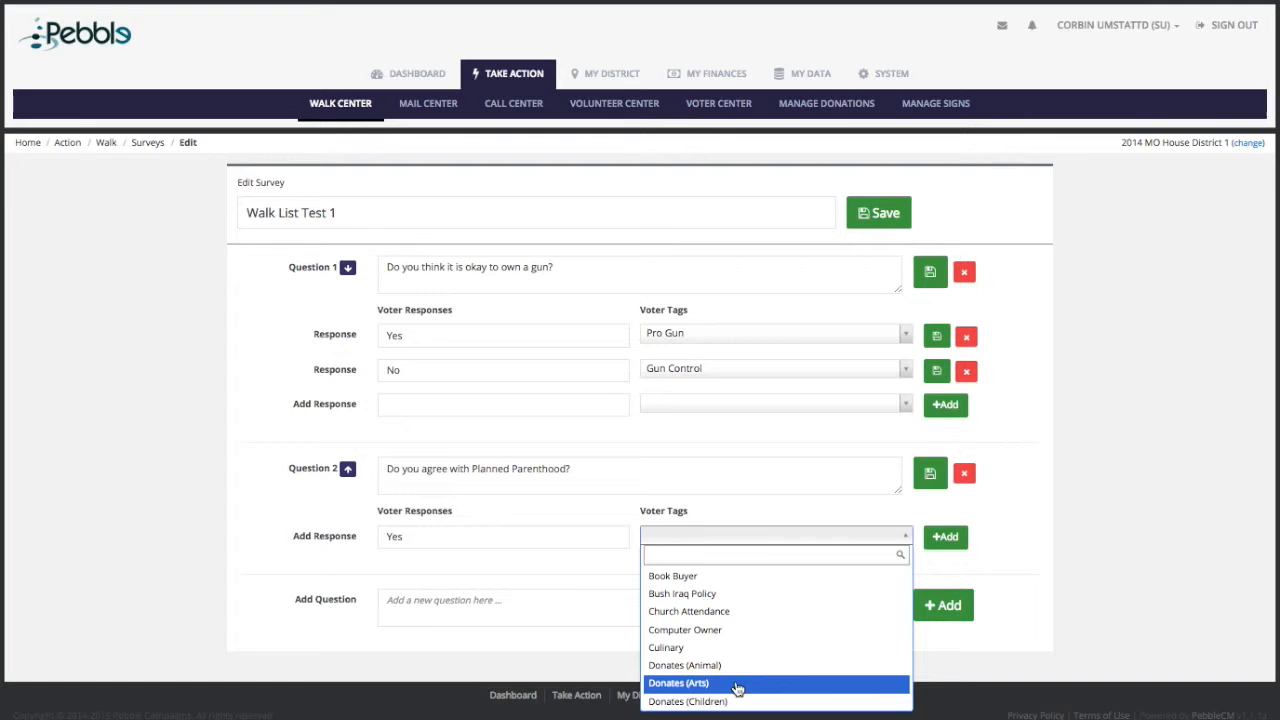
pyautogui.scroll(-5, 733, 688)
pyautogui.scroll(-5, 737, 688)
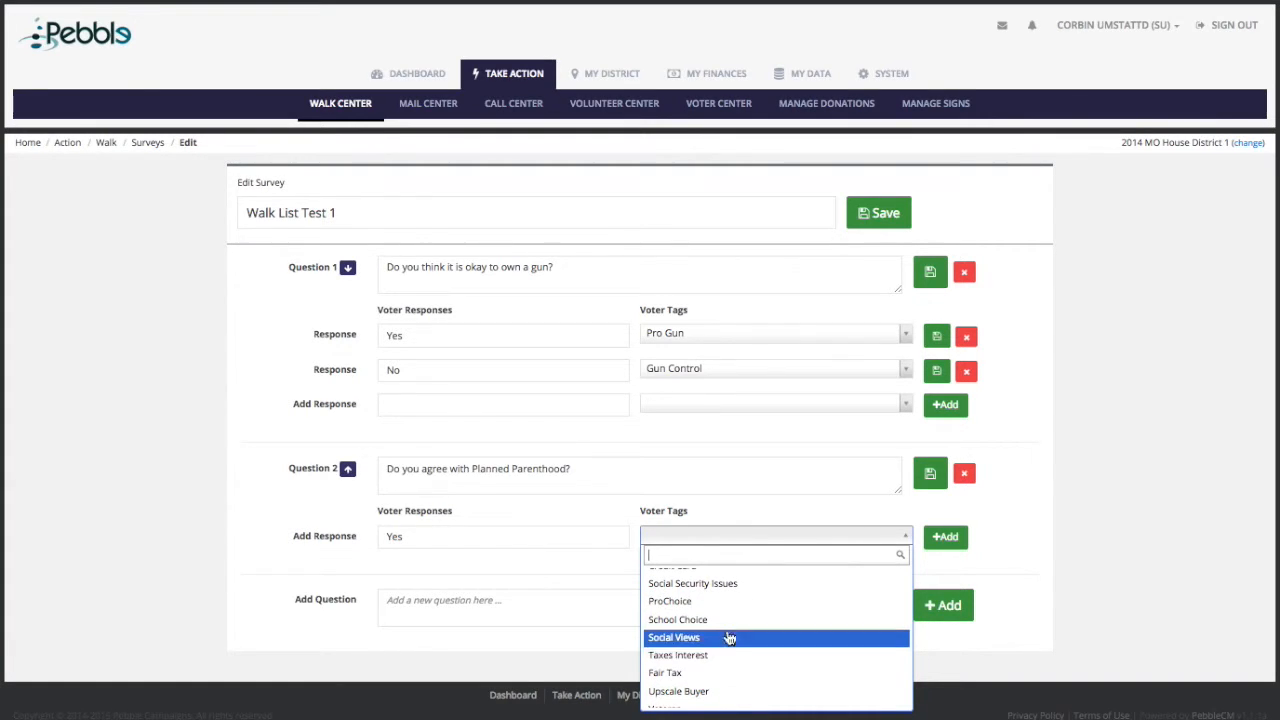
pyautogui.click(733, 601)
pyautogui.click(945, 537)
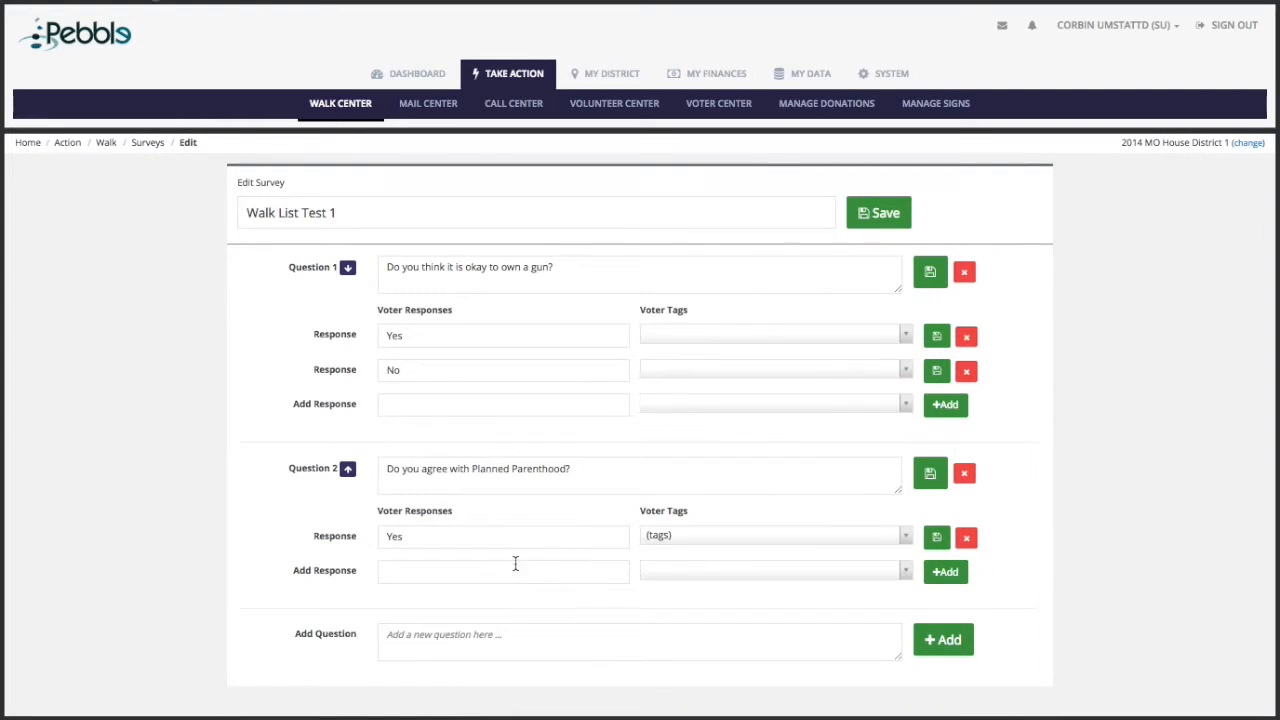
# Step: Add a 'No' response tagged ProLife to Question 2 and save the survey
pyautogui.click(511, 571)
pyautogui.write('NO')
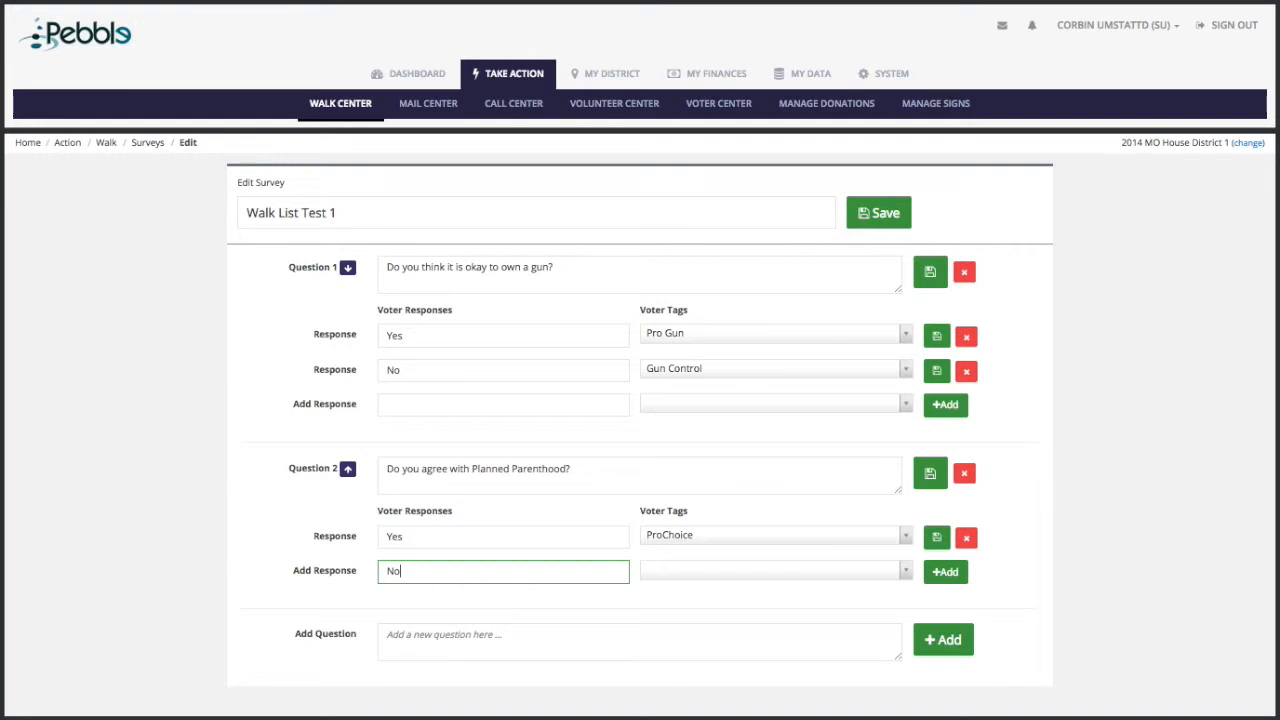
pyautogui.click(750, 568)
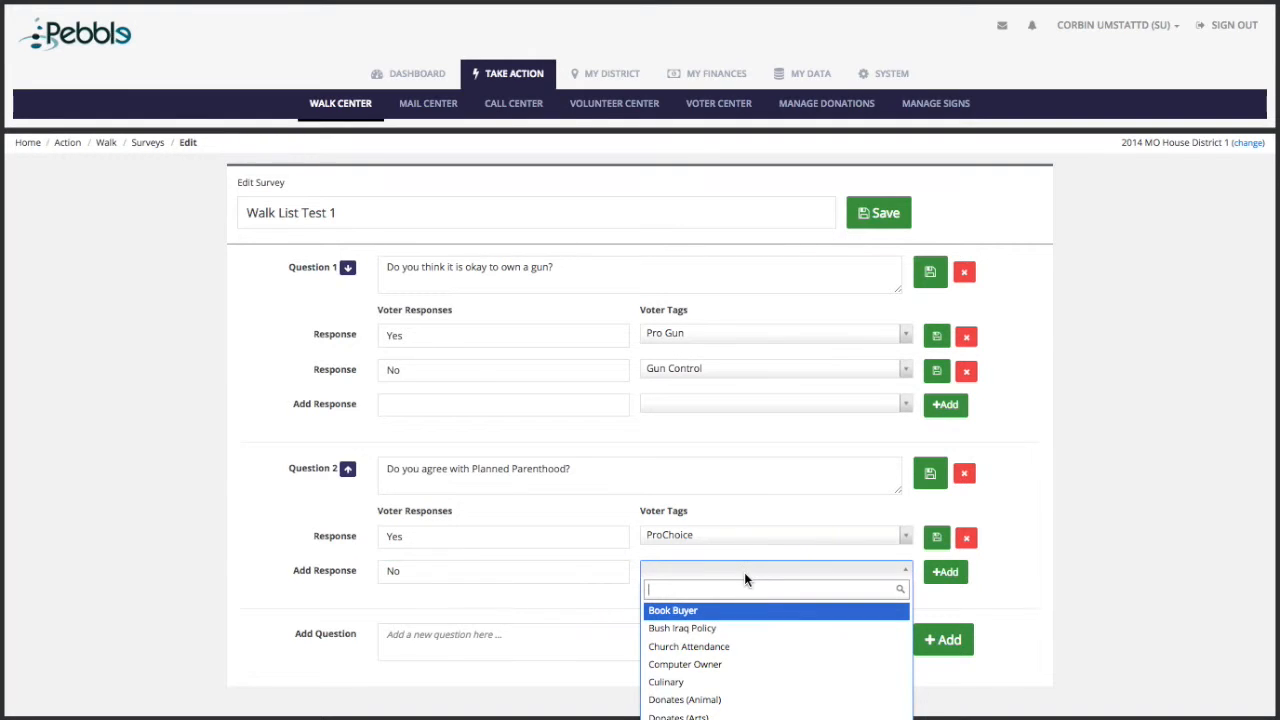
pyautogui.write('Pro')
pyautogui.click(732, 645)
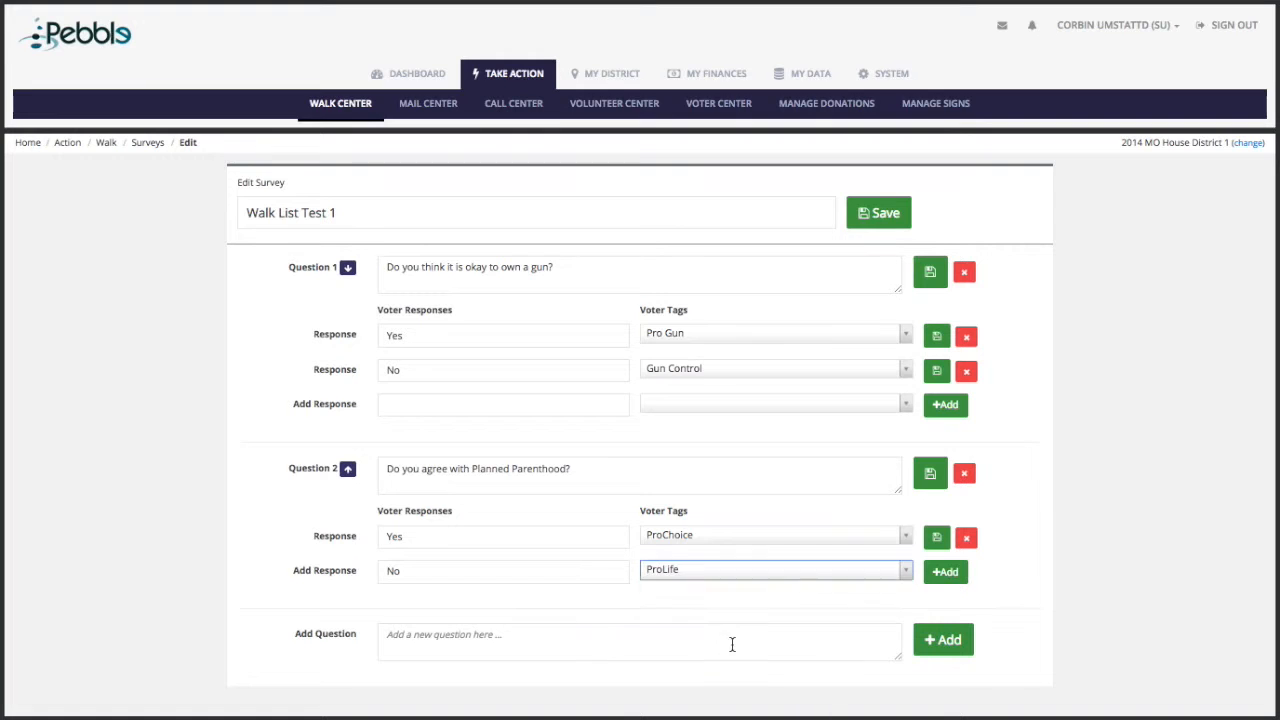
pyautogui.click(950, 575)
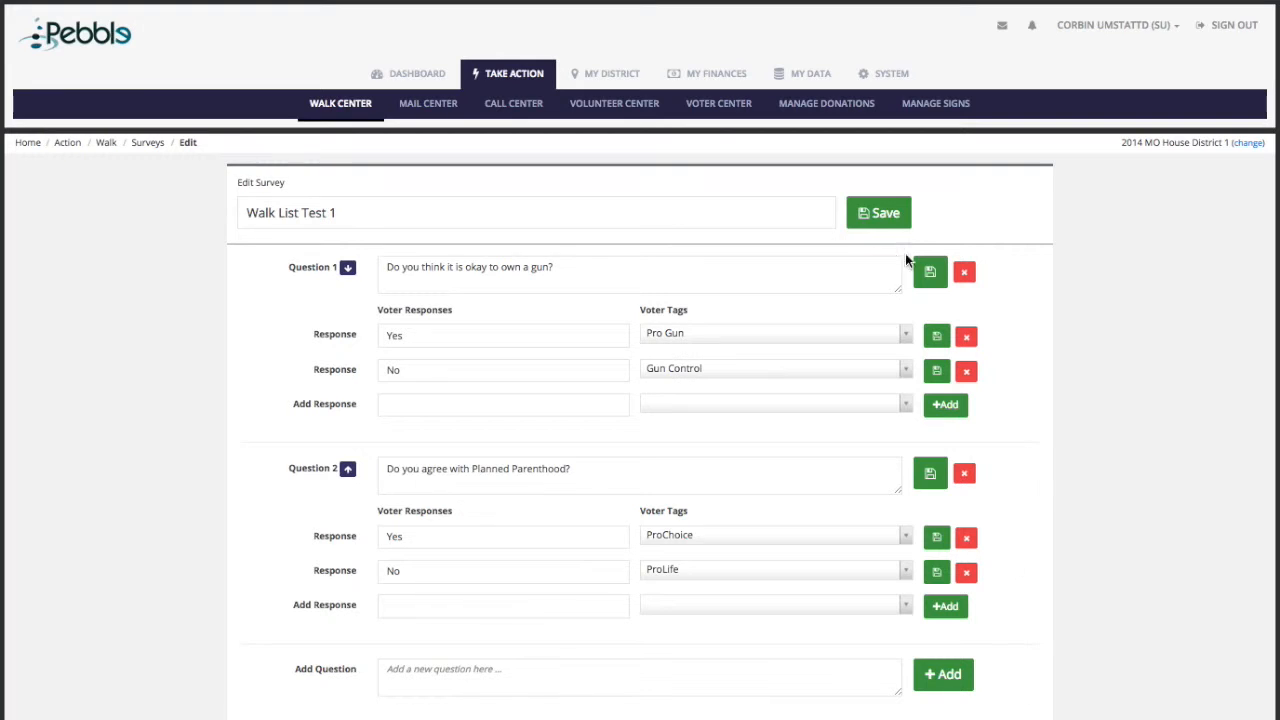
pyautogui.click(886, 221)
# Step: Attach the 'Walk List Test 1' survey to the pending Walk List Test 1 and note its 243 households
pyautogui.click(106, 144)
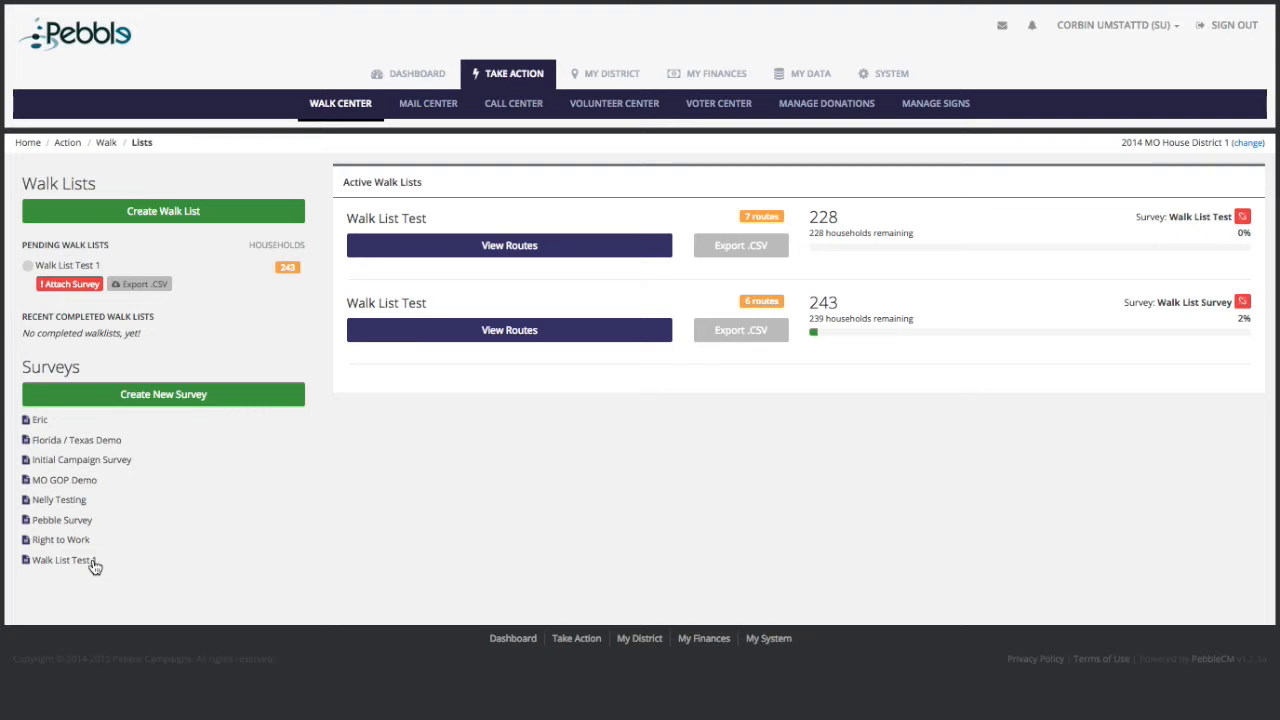
pyautogui.click(69, 285)
pyautogui.click(605, 125)
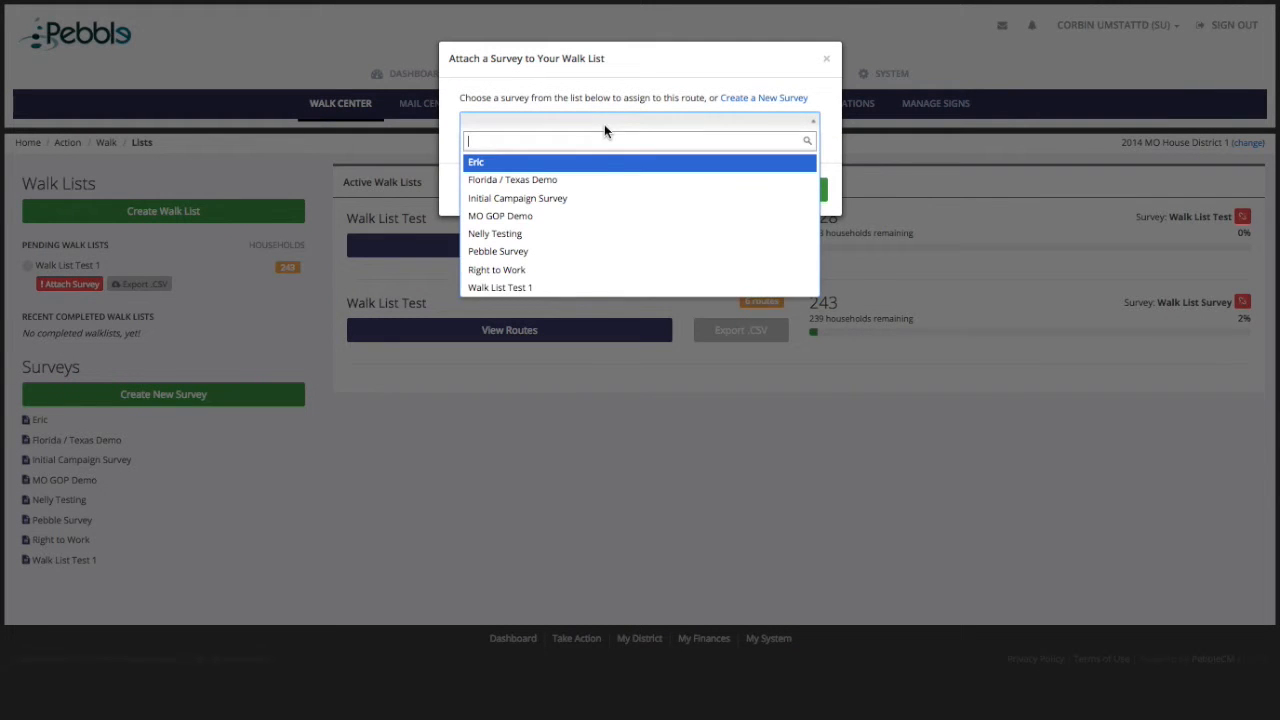
pyautogui.click(569, 286)
pyautogui.click(757, 200)
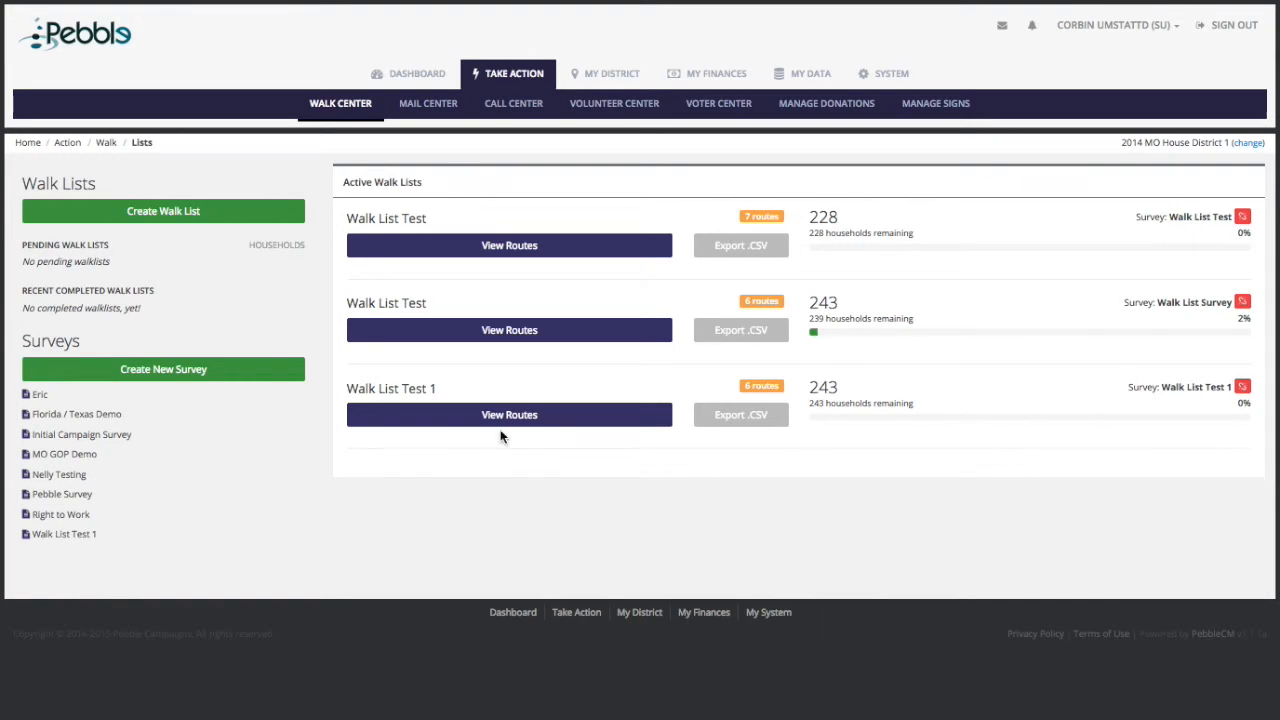
pyautogui.moveTo(808, 388); pyautogui.dragTo(839, 386)
# Step: Assign route #9572 (41 households) of Walk List Test 1 to the chosen volunteer
pyautogui.click(831, 432)
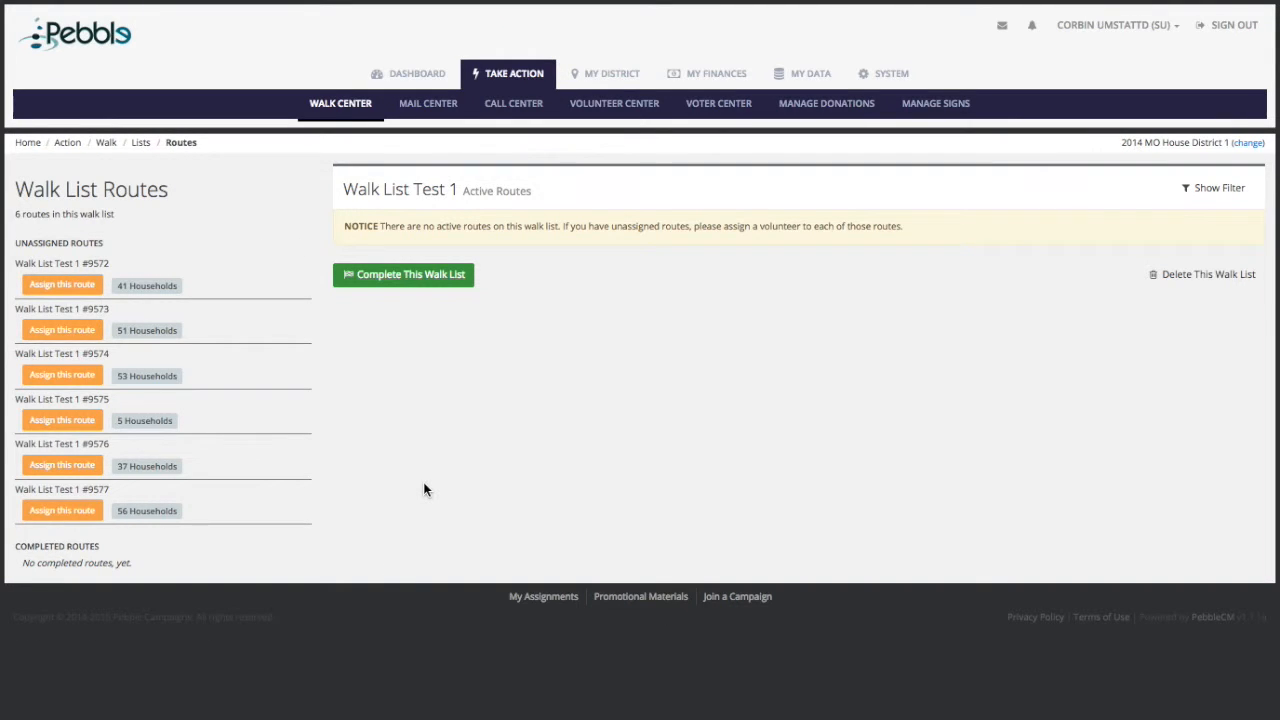
pyautogui.click(60, 288)
pyautogui.click(620, 125)
pyautogui.click(528, 150)
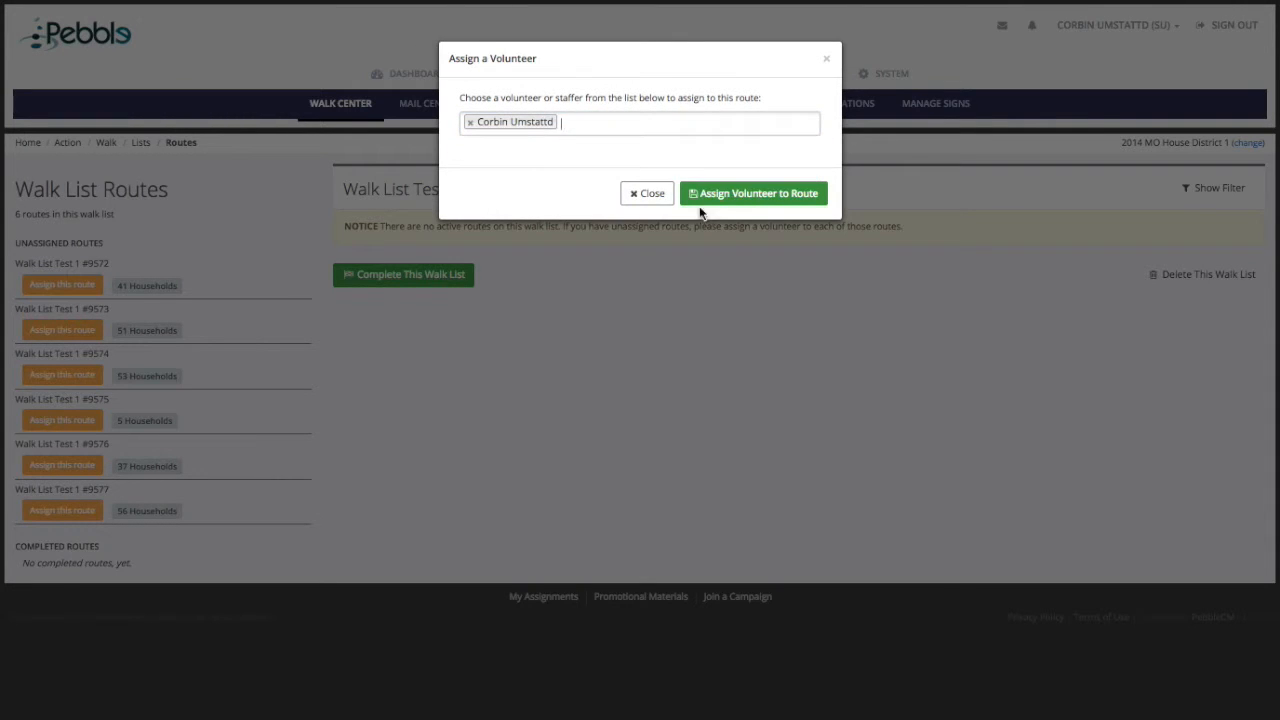
pyautogui.click(748, 194)
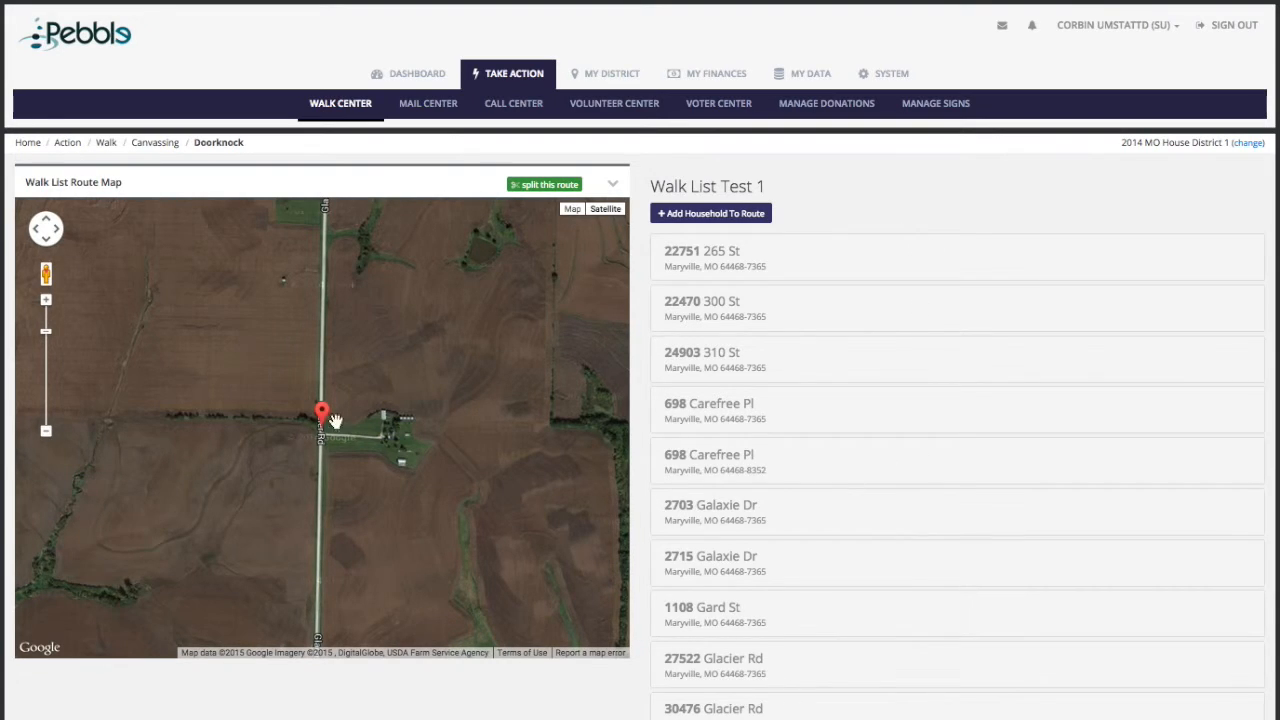
pyautogui.click(576, 212)
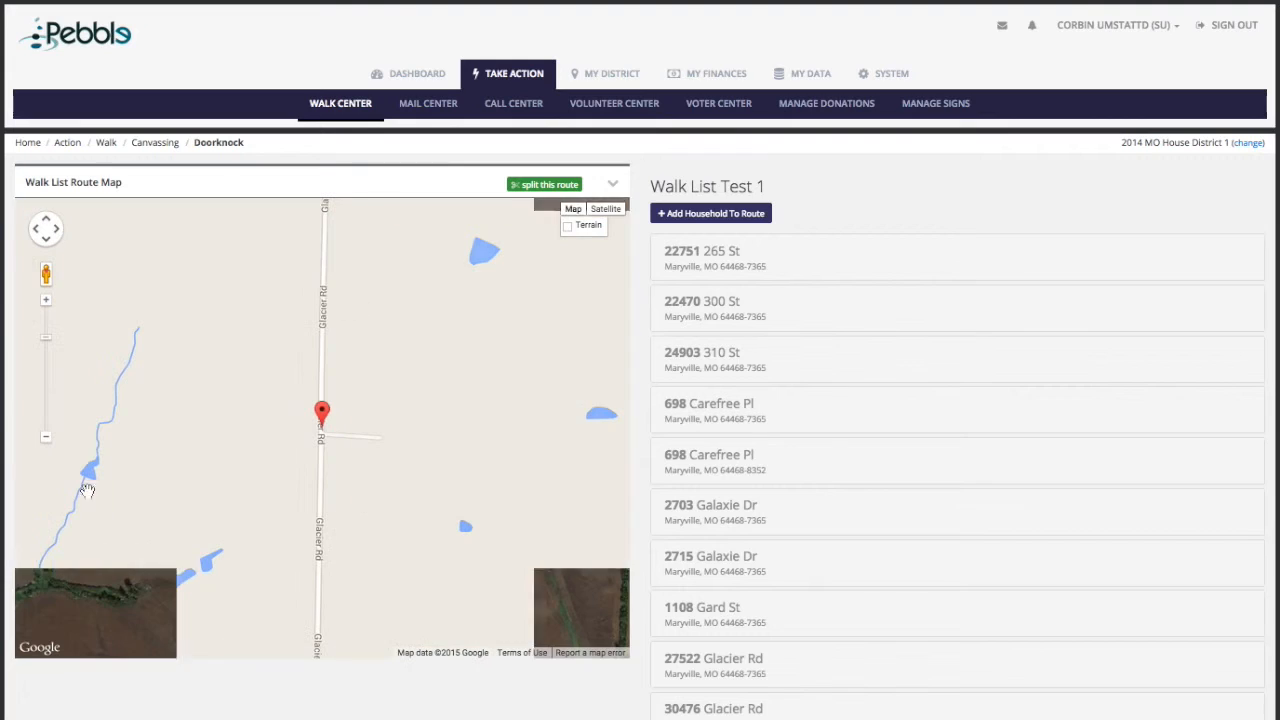
pyautogui.click(46, 438)
pyautogui.click(46, 438)
pyautogui.click(46, 438)
pyautogui.moveTo(330, 515); pyautogui.dragTo(184, 534)
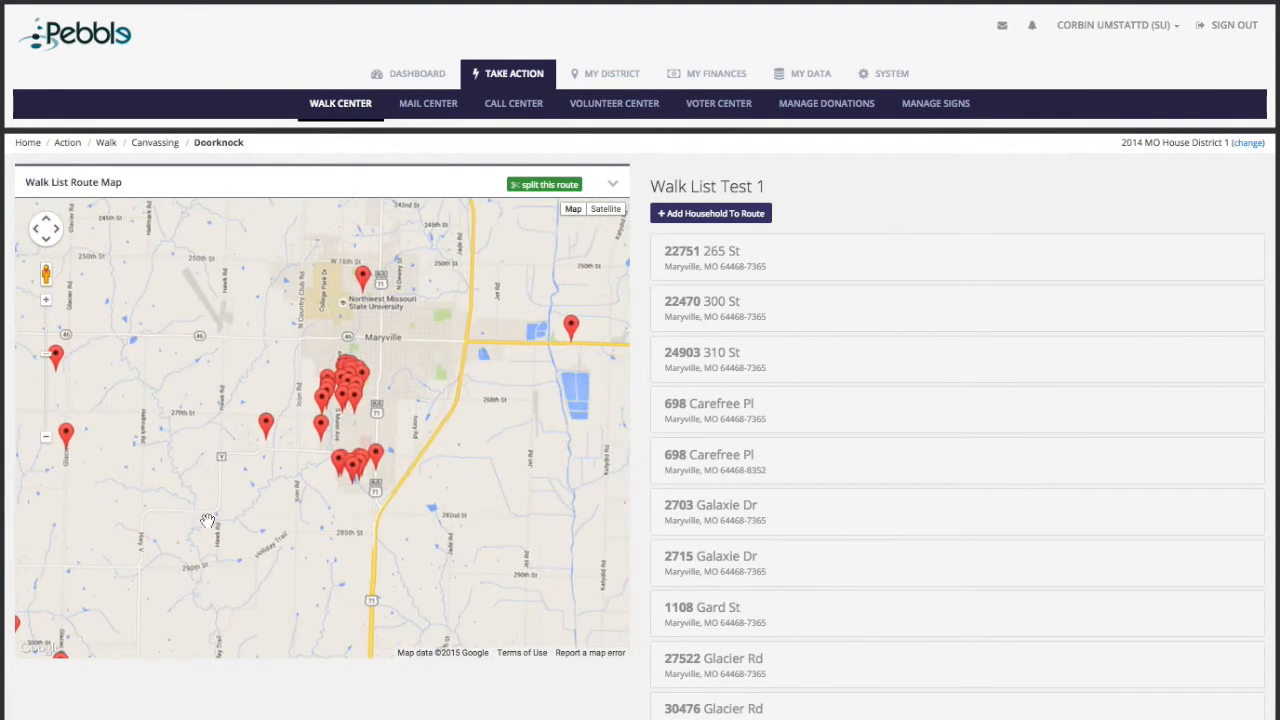
pyautogui.doubleClick(368, 430)
pyautogui.doubleClick(345, 435)
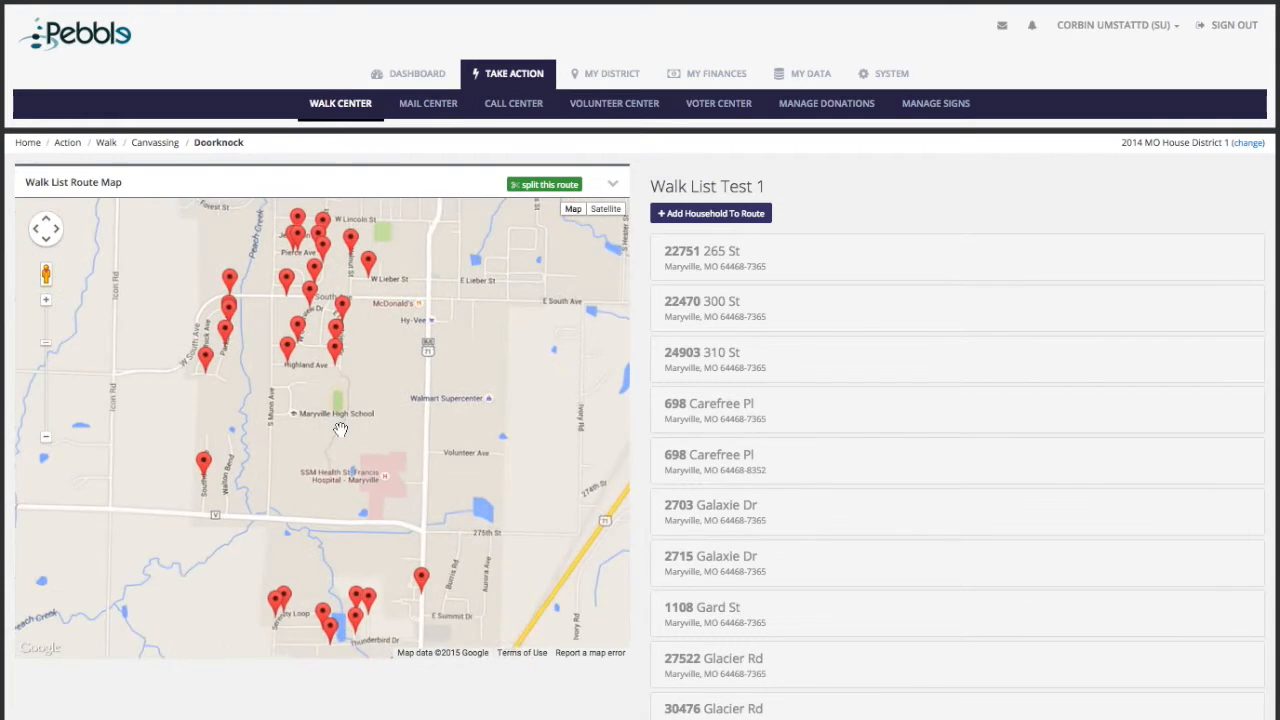
pyautogui.click(876, 258)
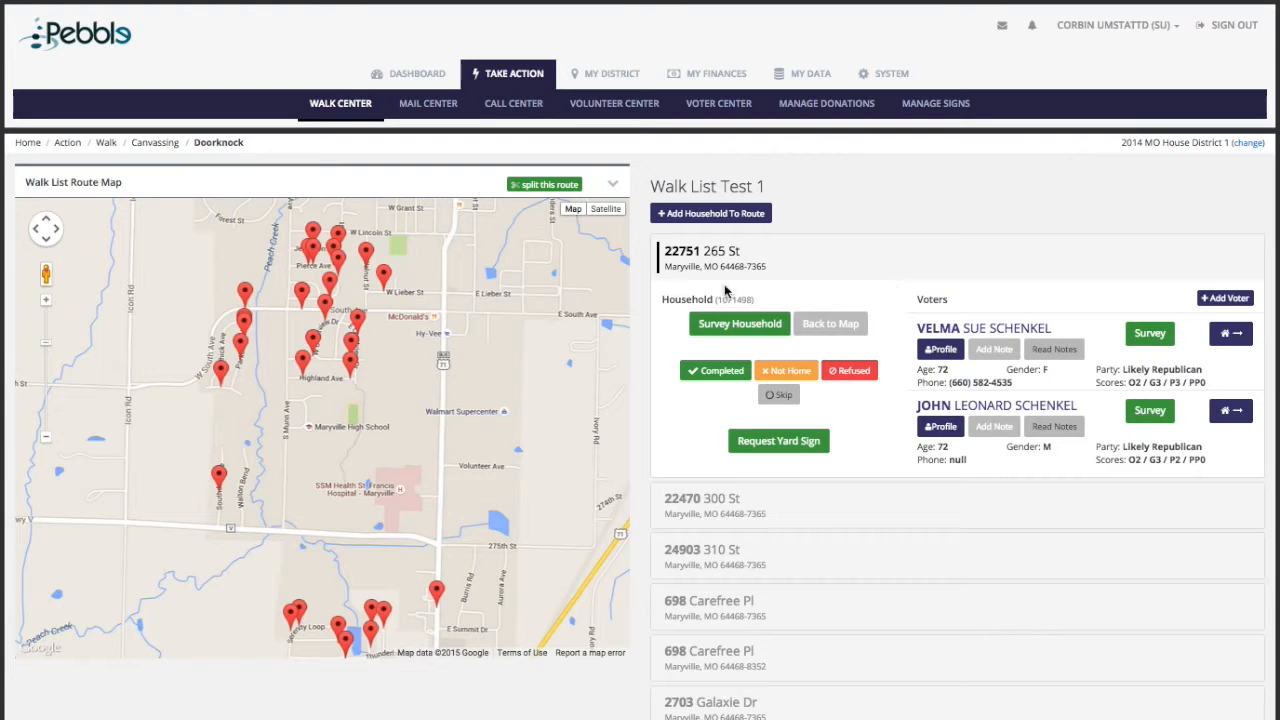
pyautogui.click(733, 328)
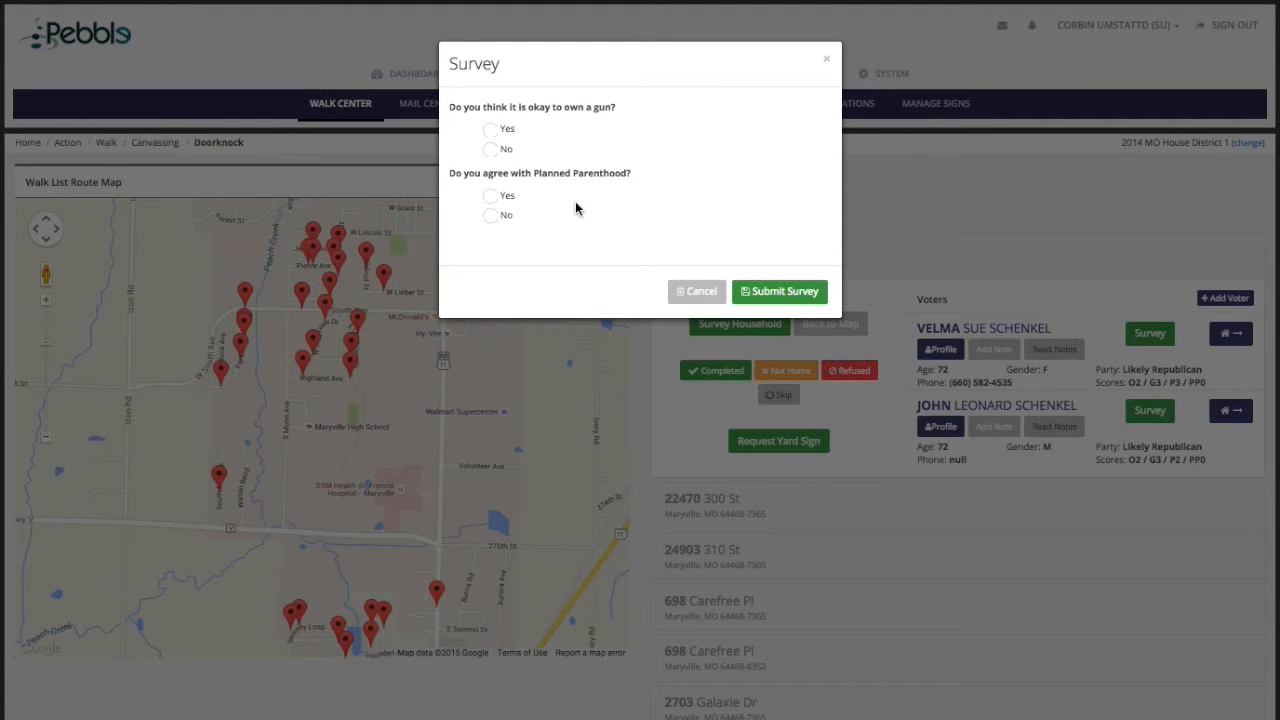
pyautogui.click(827, 63)
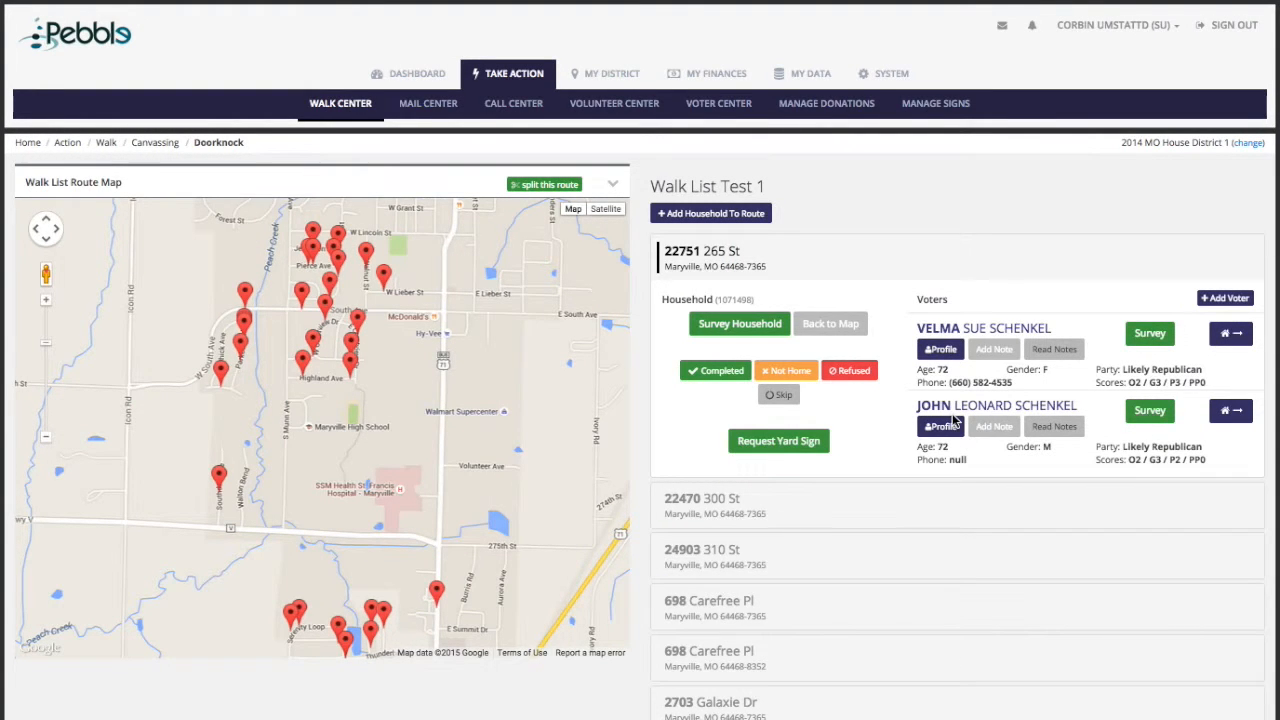
pyautogui.click(940, 352)
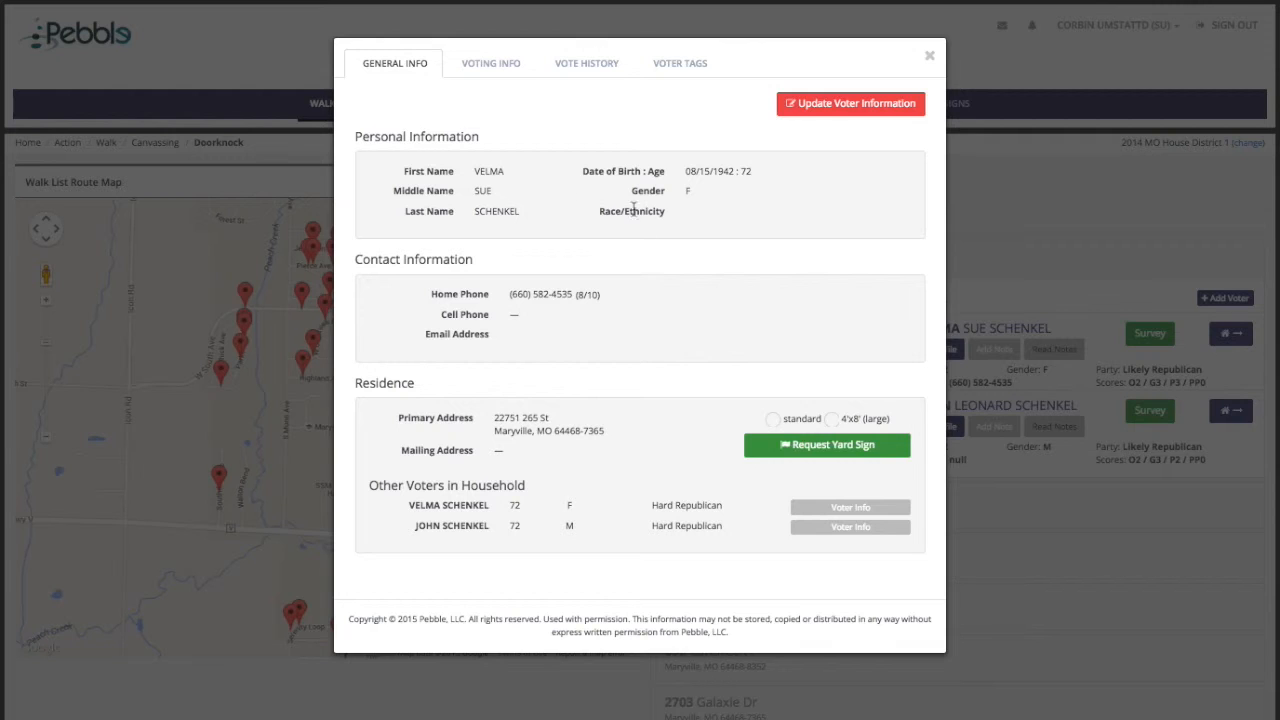
pyautogui.click(490, 63)
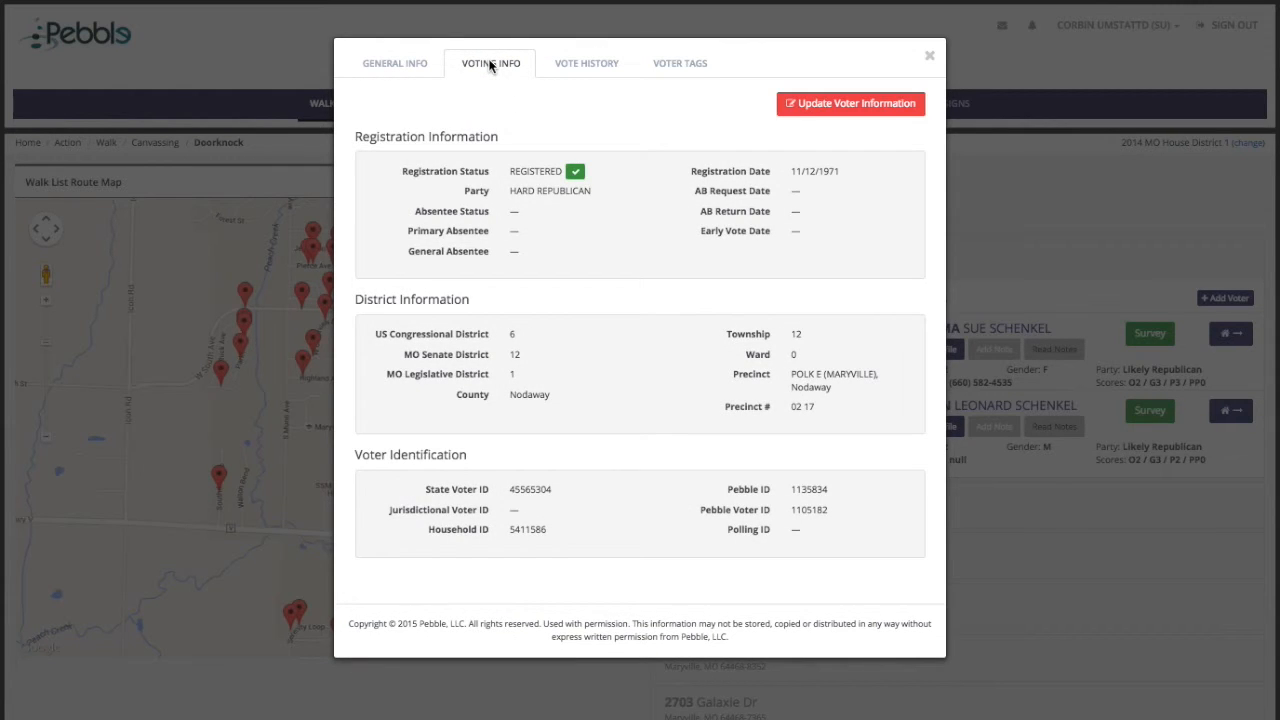
pyautogui.click(574, 59)
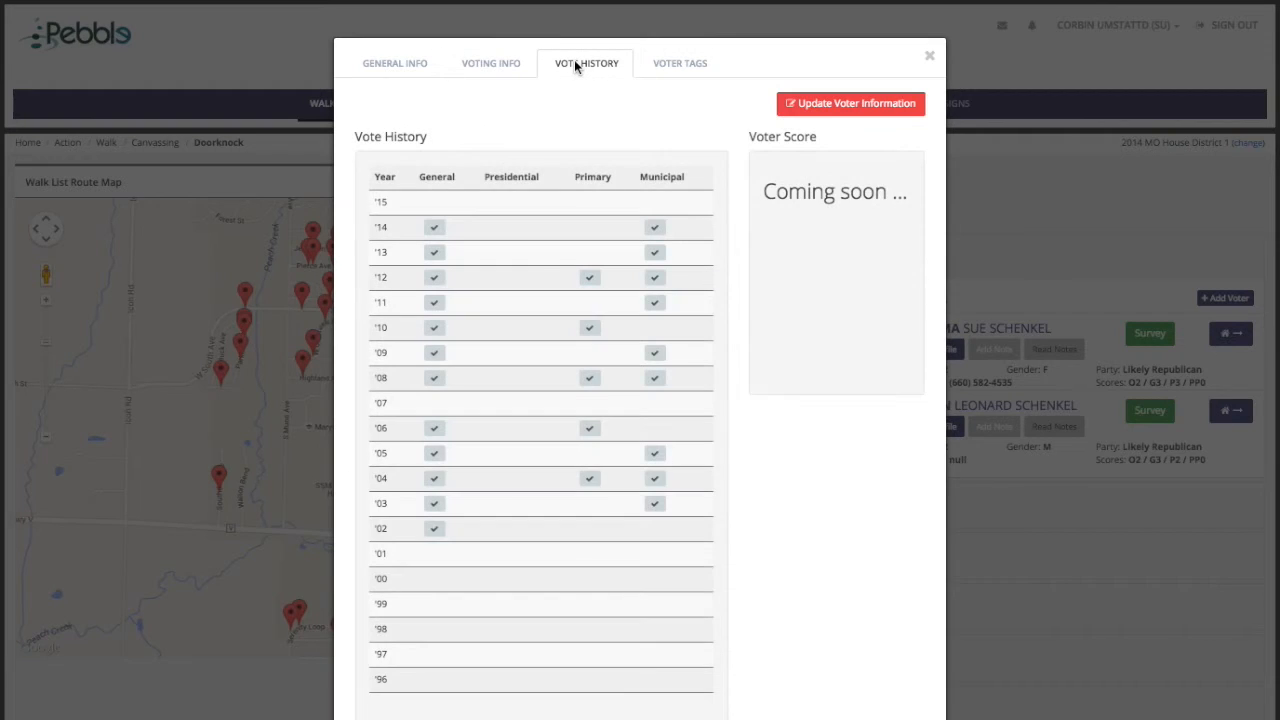
pyautogui.click(402, 66)
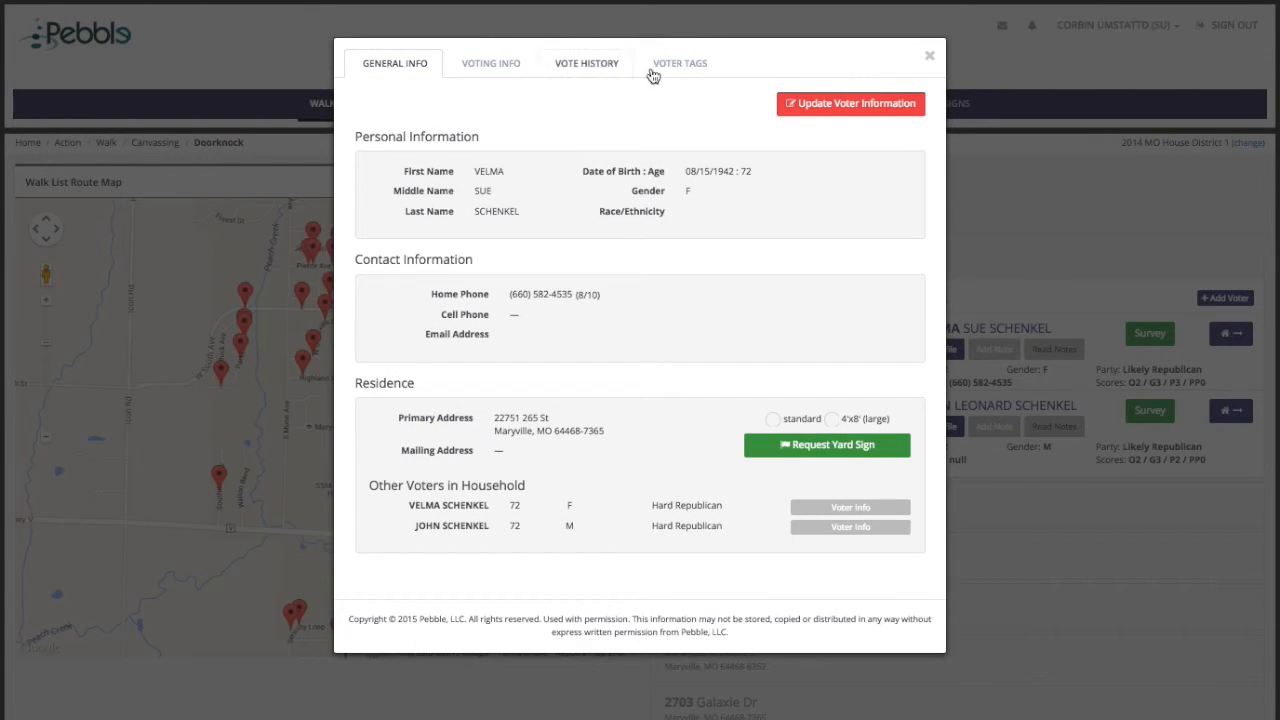
pyautogui.click(677, 65)
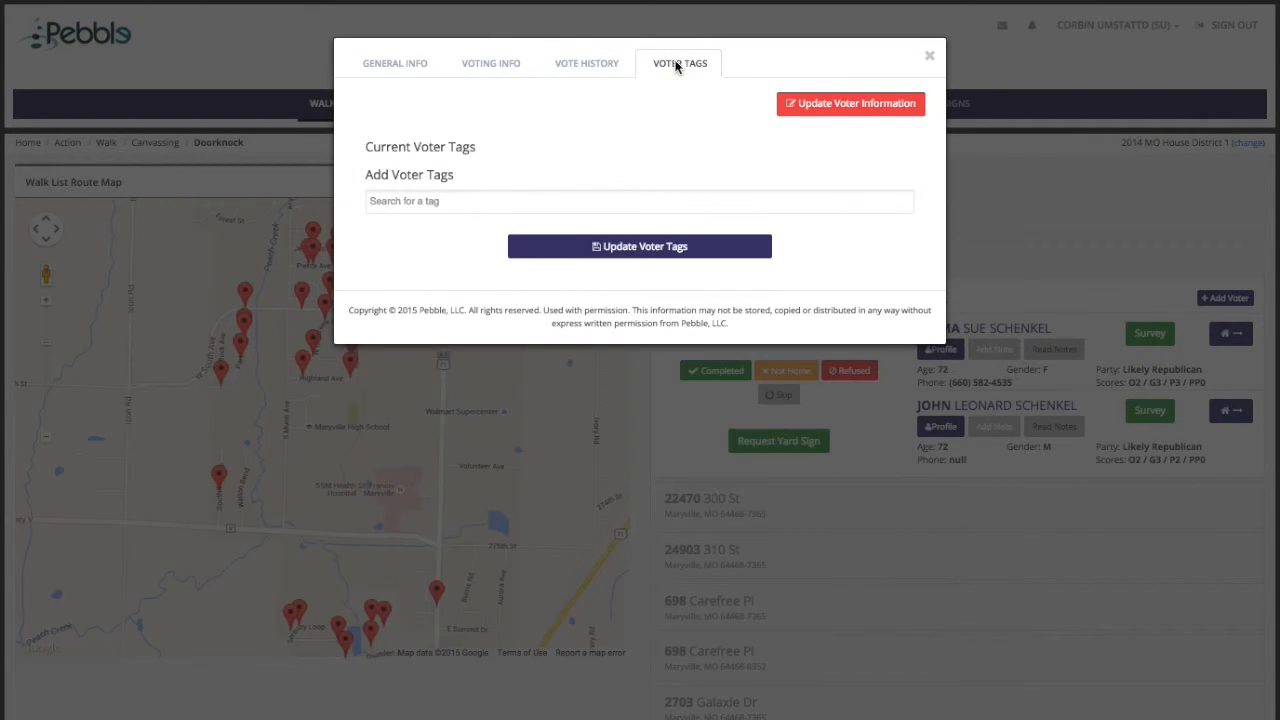
pyautogui.click(397, 65)
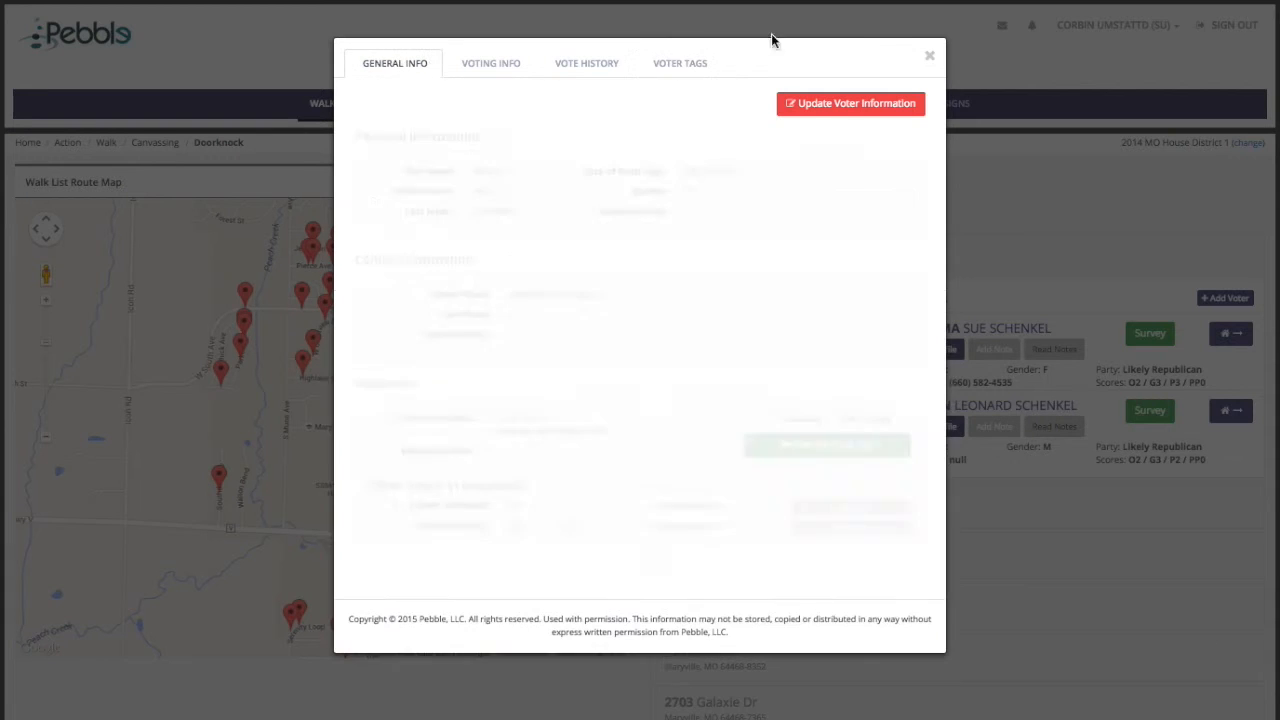
pyautogui.click(928, 57)
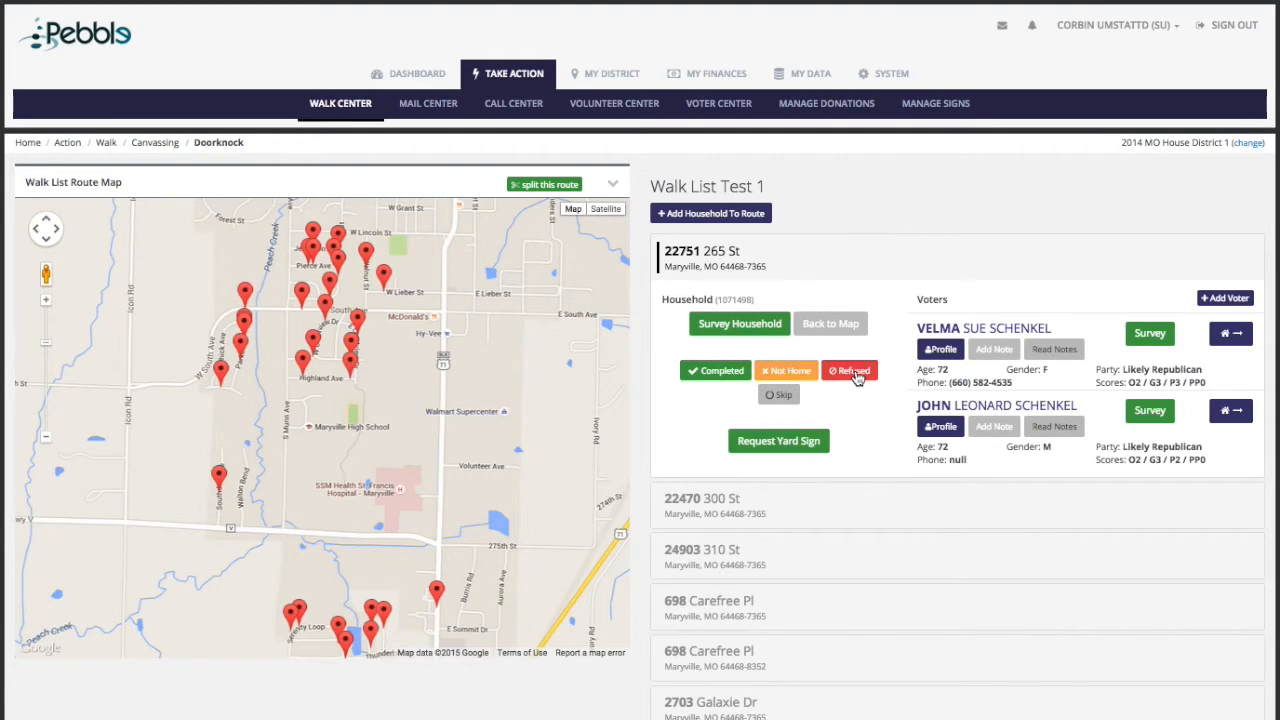
pyautogui.click(777, 442)
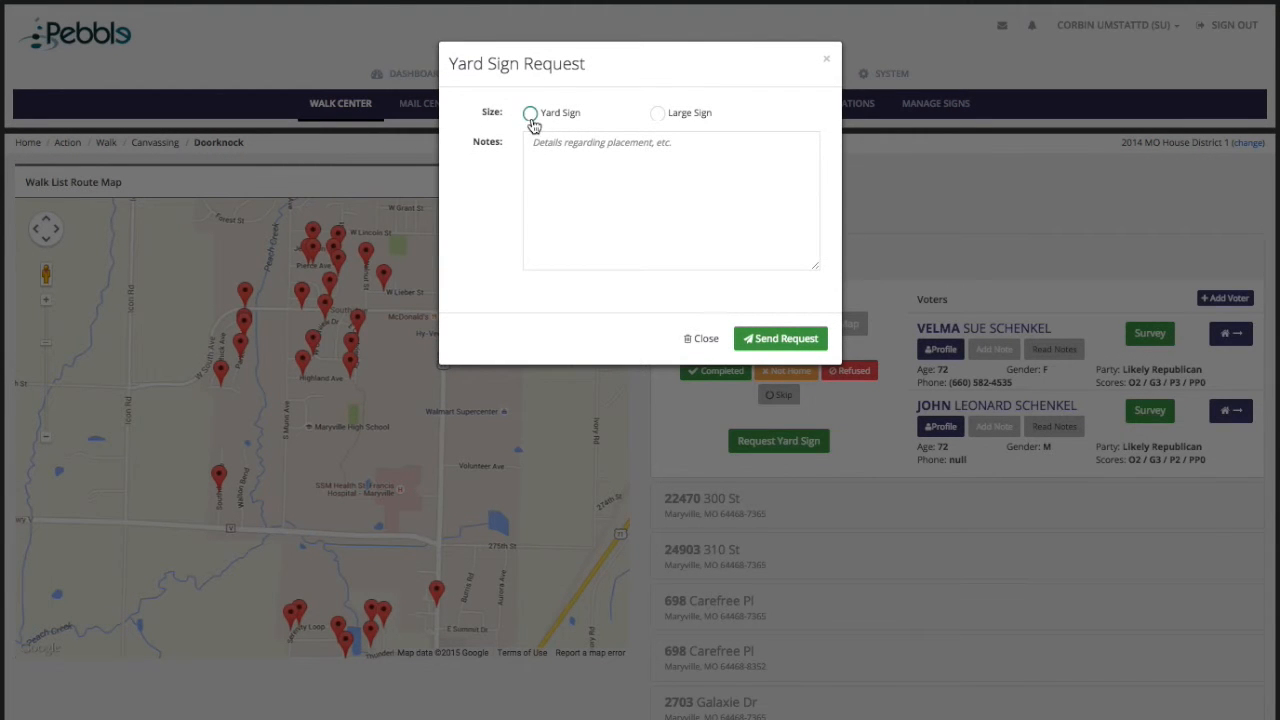
pyautogui.click(826, 59)
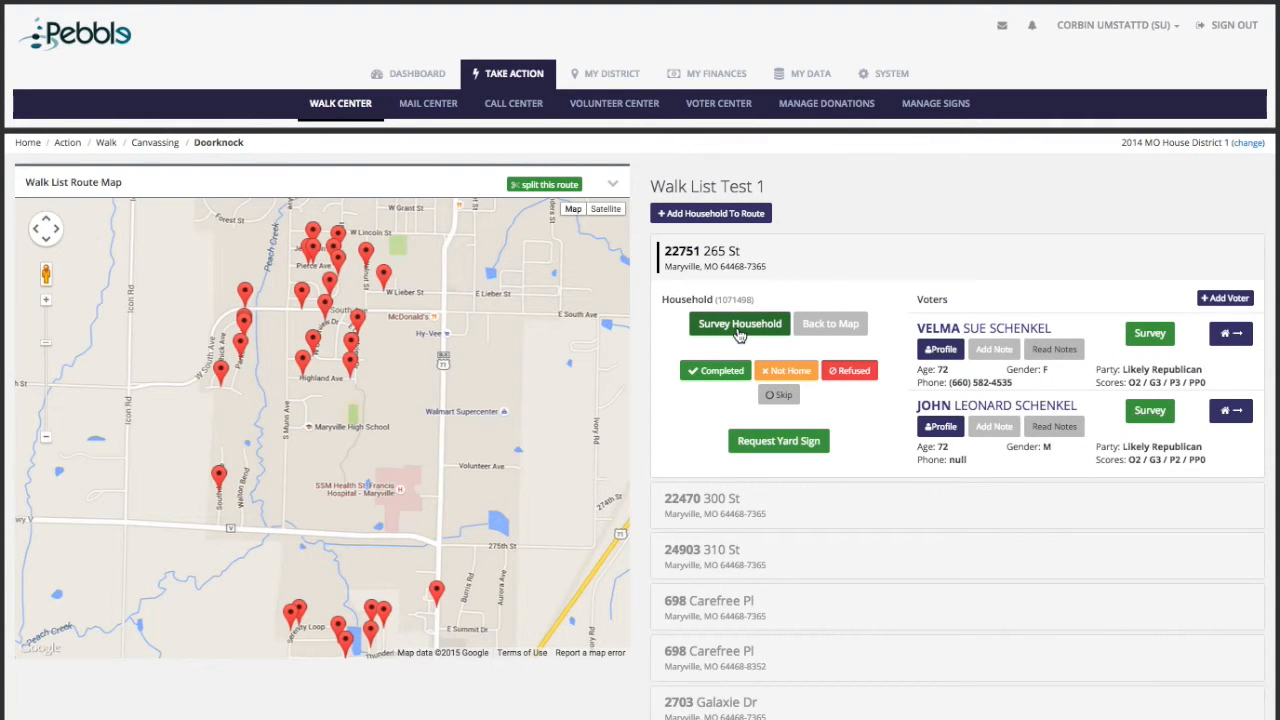
pyautogui.click(1150, 337)
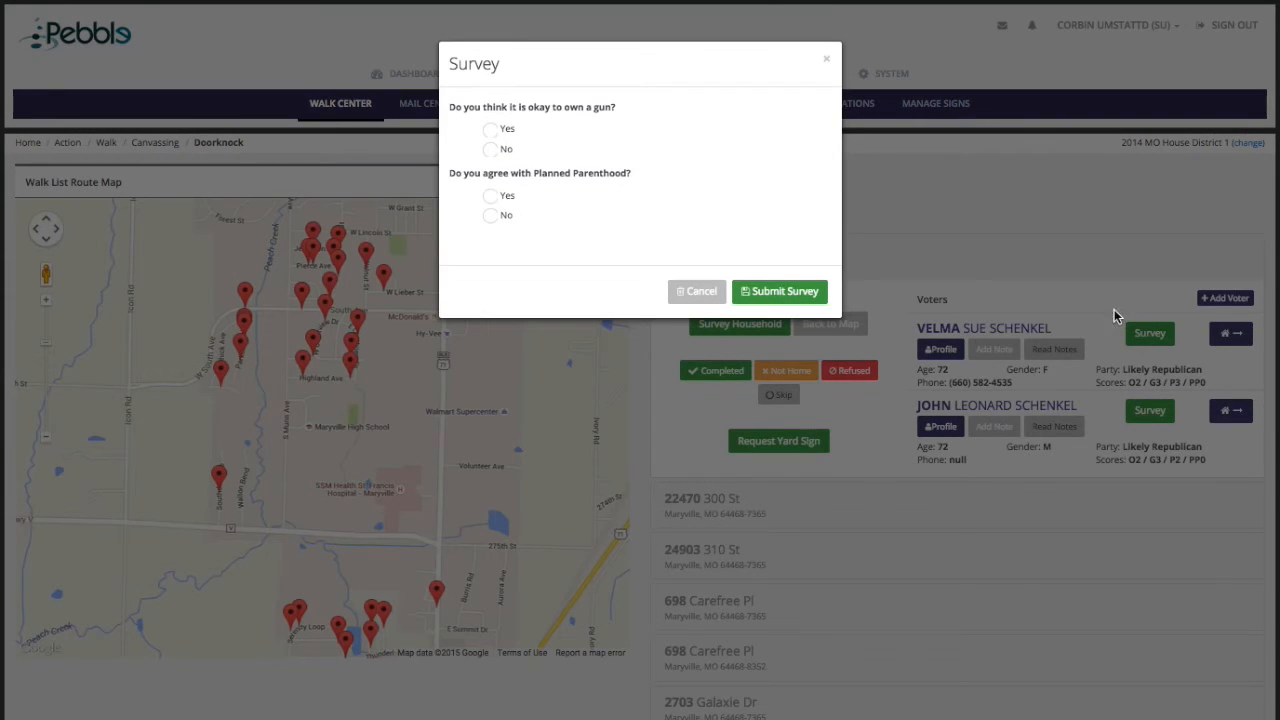
pyautogui.click(826, 59)
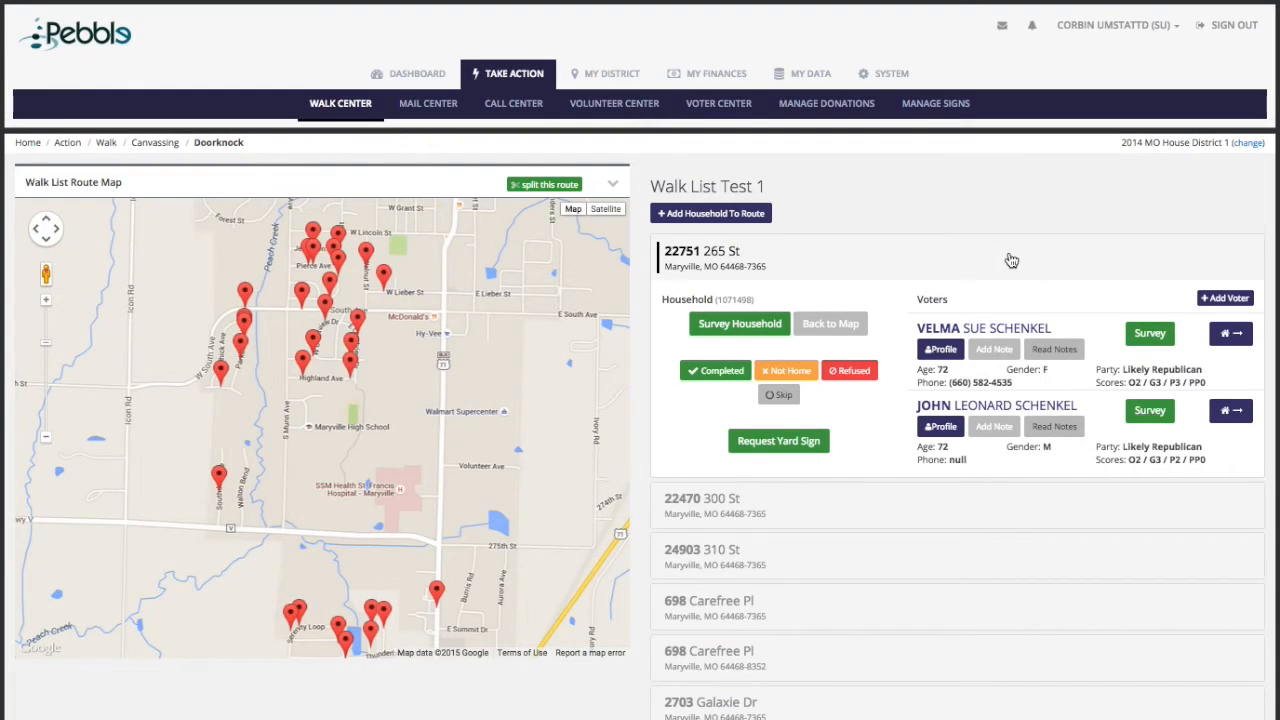
pyautogui.click(712, 378)
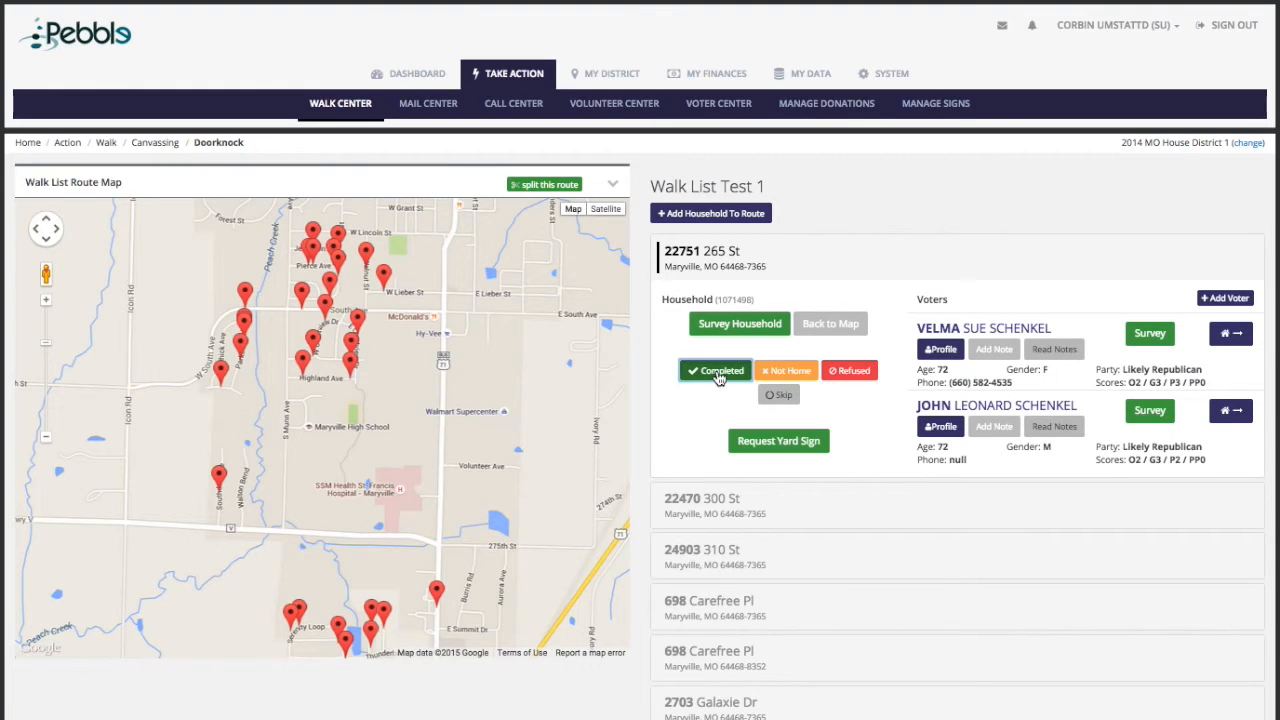
pyautogui.click(928, 526)
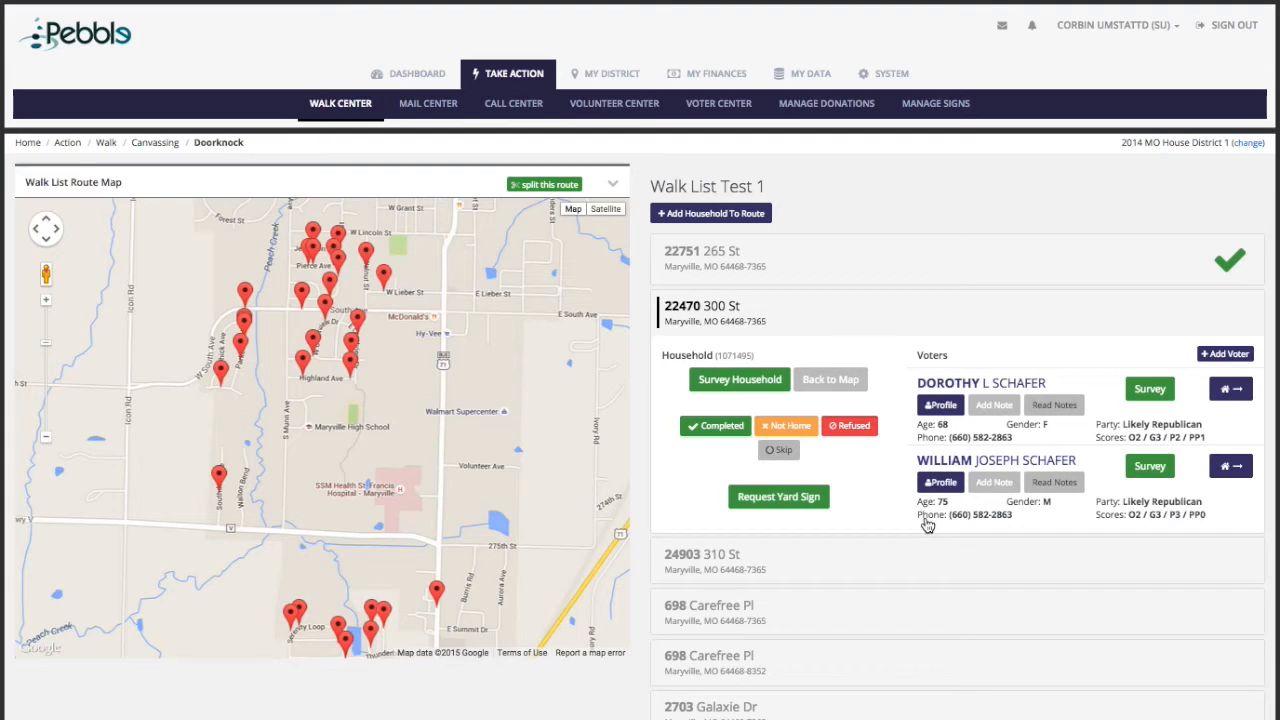
pyautogui.click(714, 428)
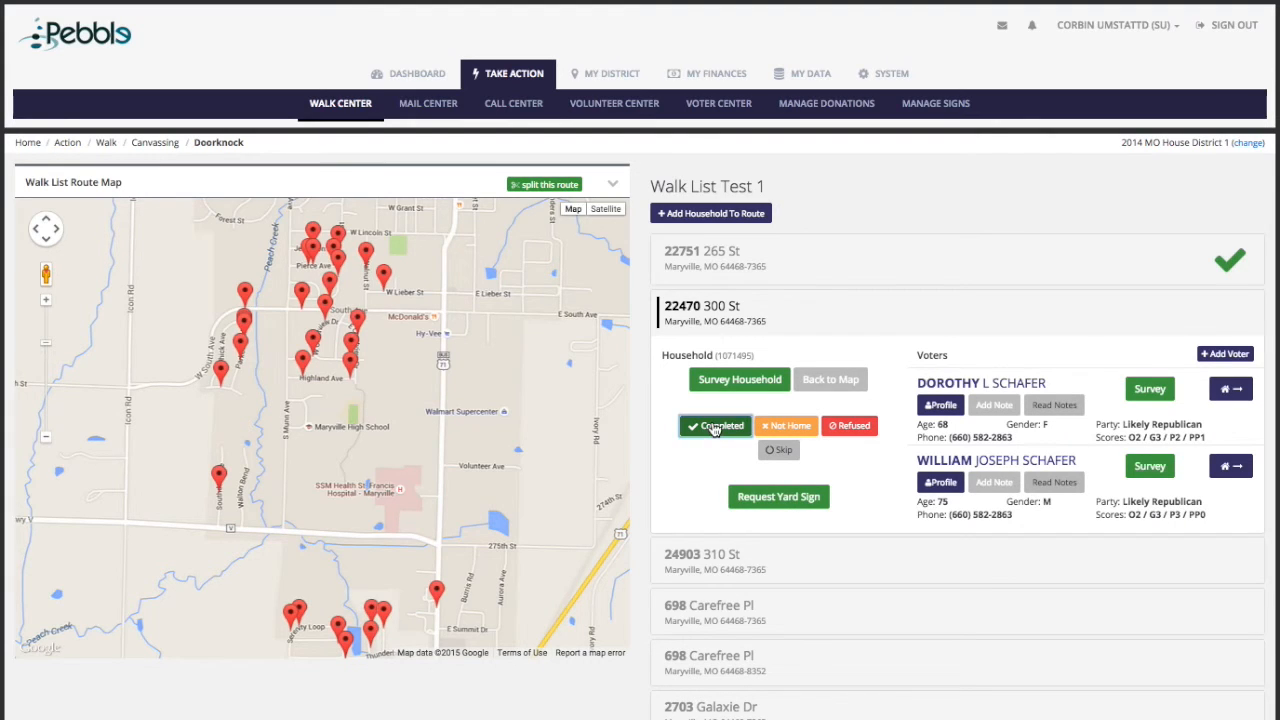
pyautogui.click(877, 574)
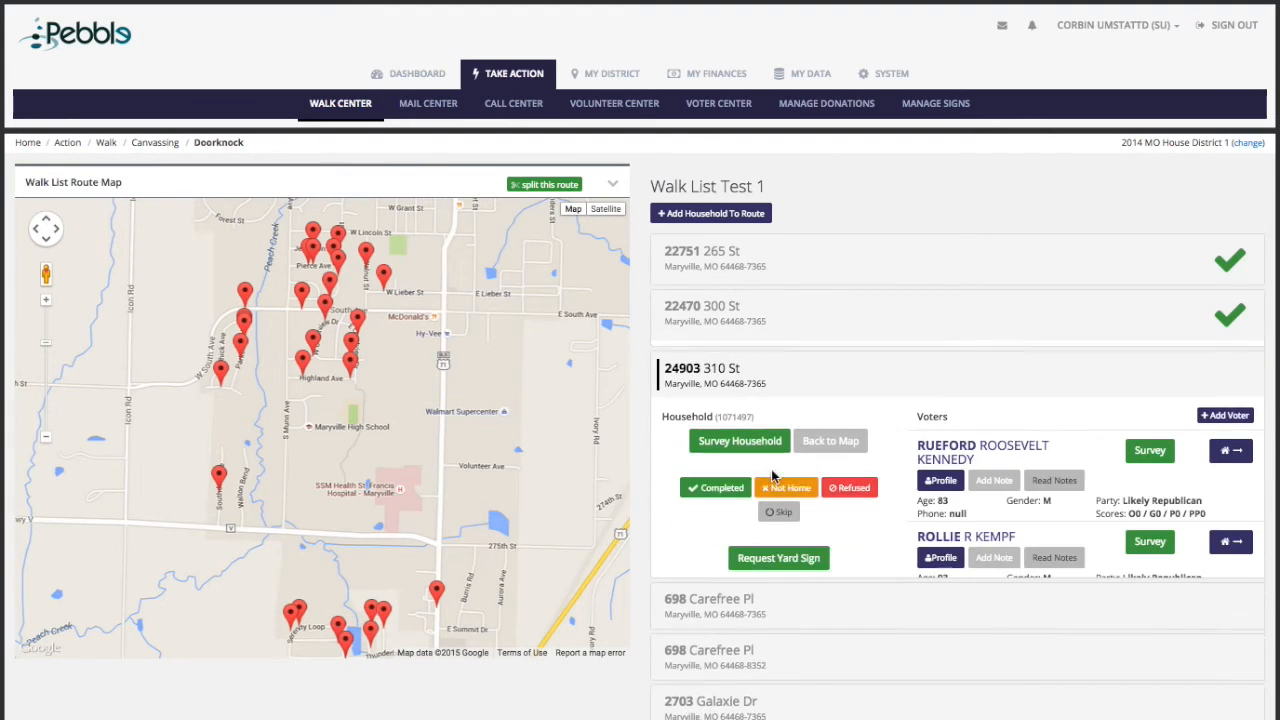
pyautogui.click(714, 487)
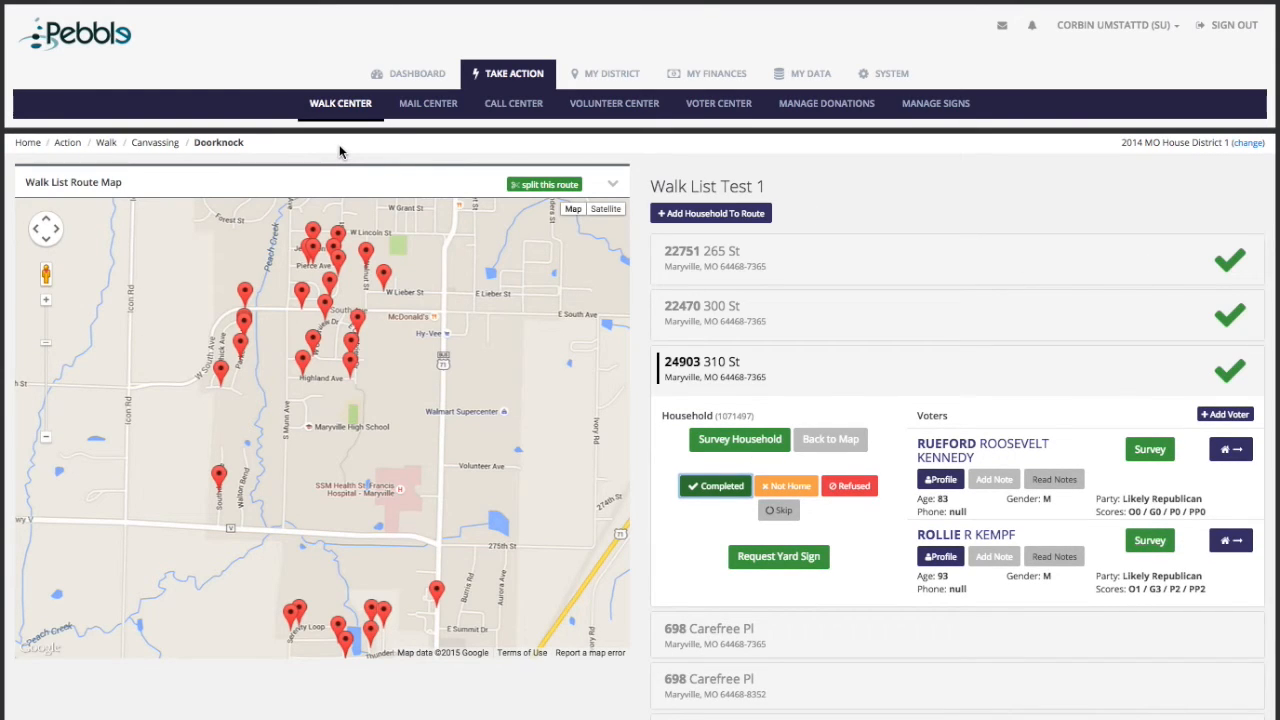
# Step: Return to the walk lists overview showing Walk List Test 1 at 240 households remaining, 1%
pyautogui.click(848, 365)
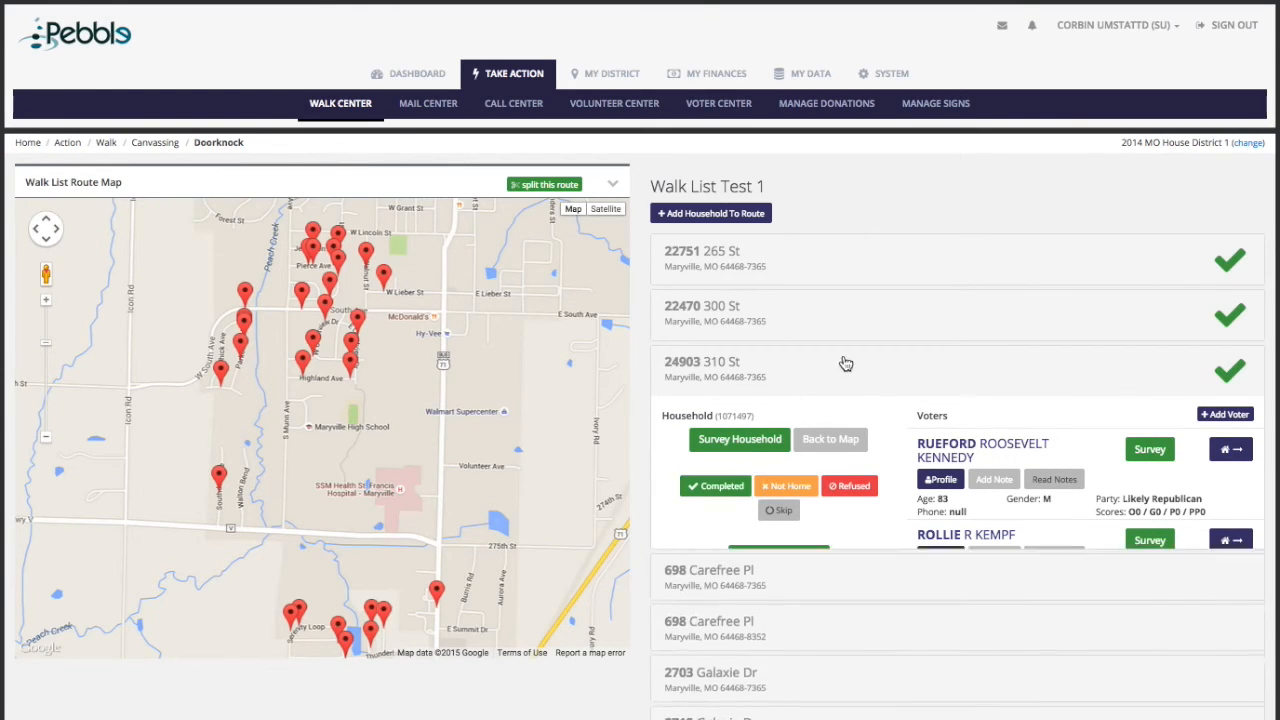
pyautogui.click(106, 143)
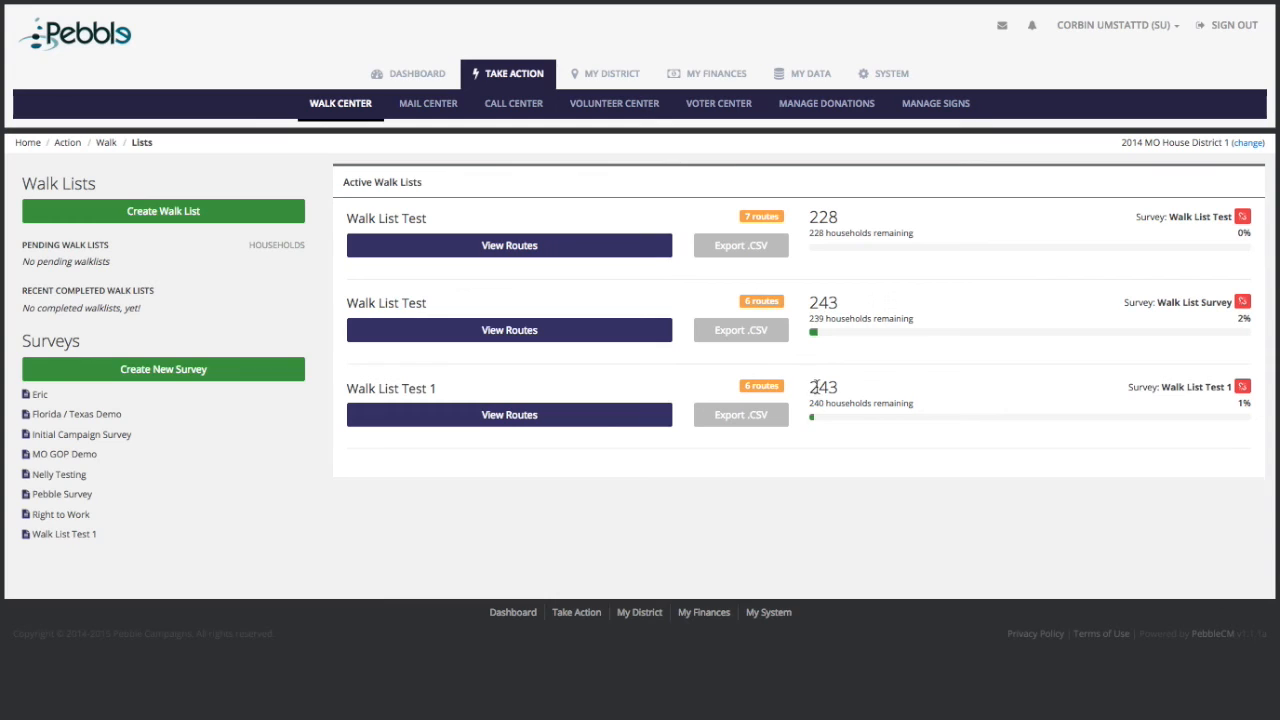
pyautogui.moveTo(811, 381); pyautogui.dragTo(905, 410)
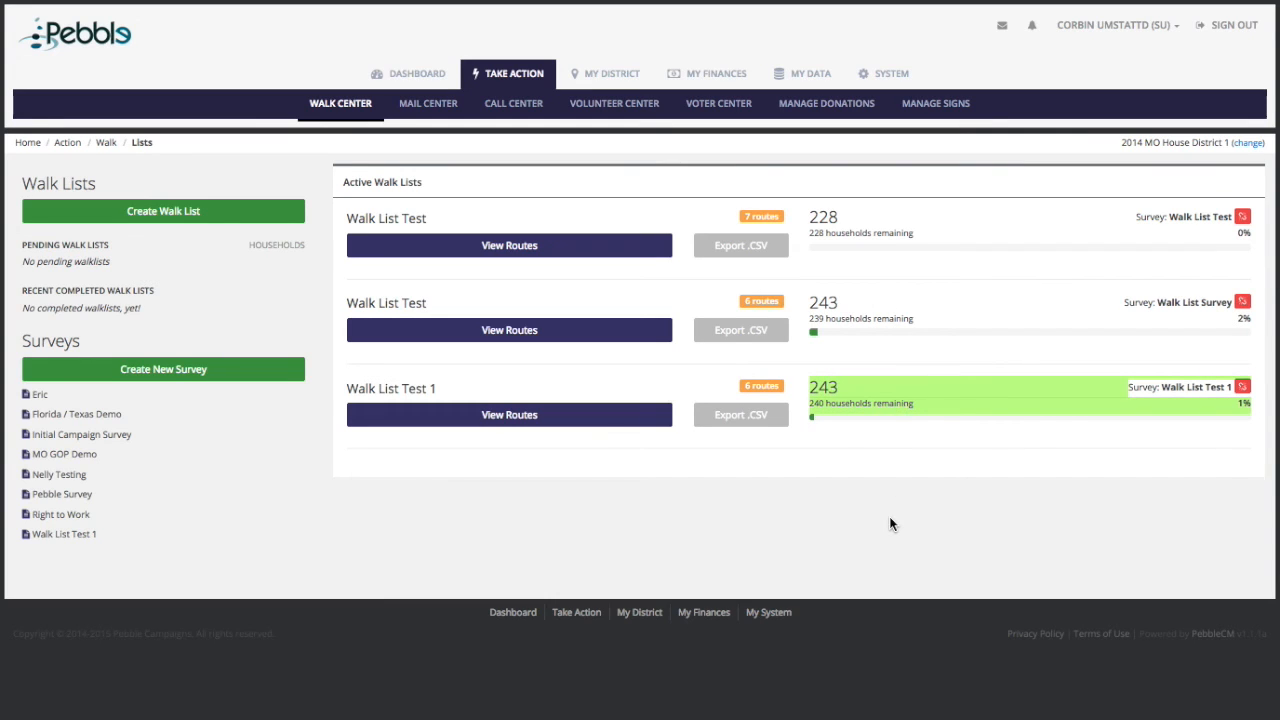